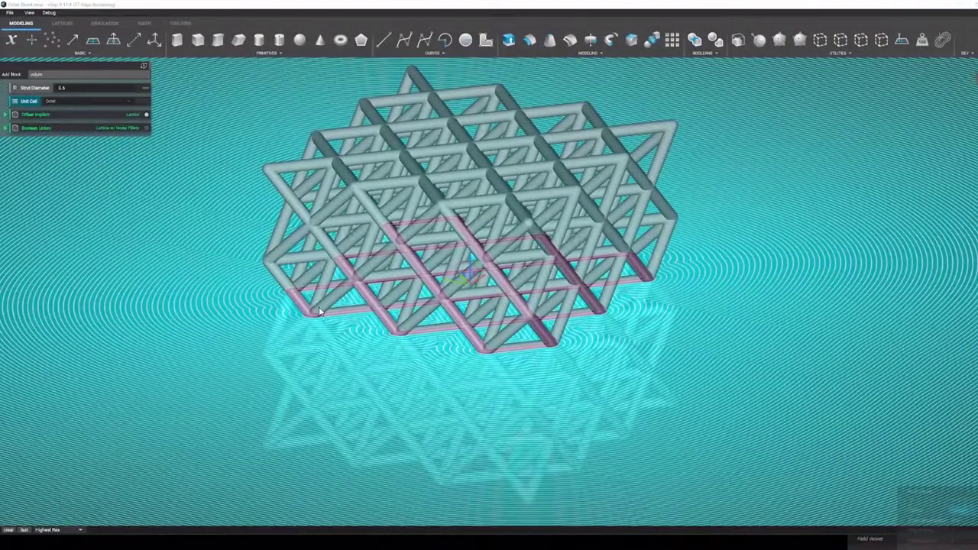
{"action": "left_click", "coordinate": [318, 306]}
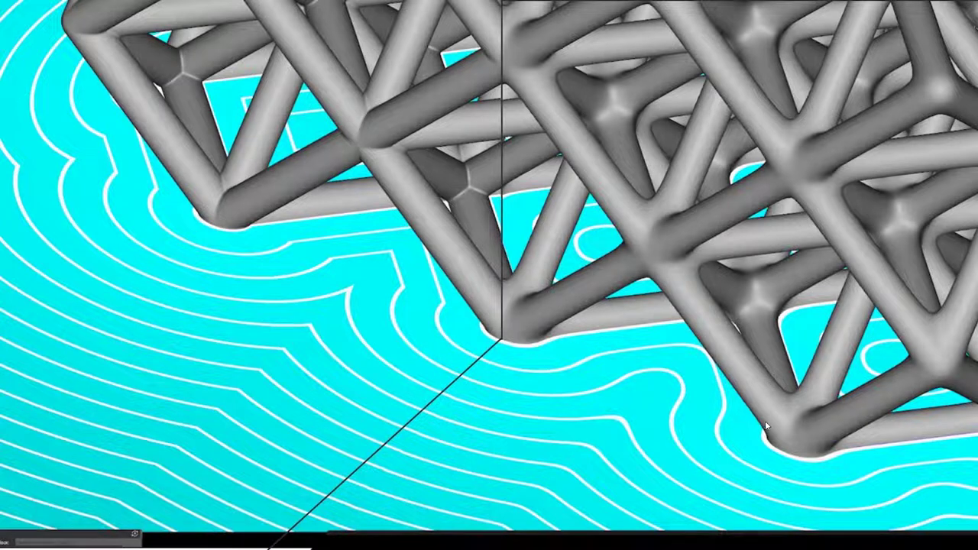
{"action": "mouse_move", "coordinate": [809, 442]}
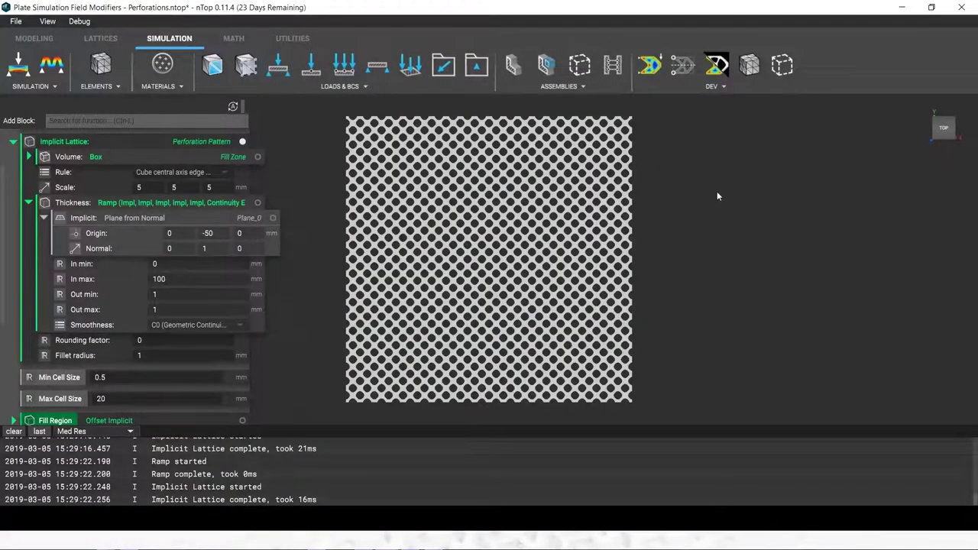
Step: Collapse the message log to enlarge the viewport and return the perforated plate to the top view
{"action": "right_click_drag", "start_coordinate": [472, 202], "coordinate": [429, 252]}
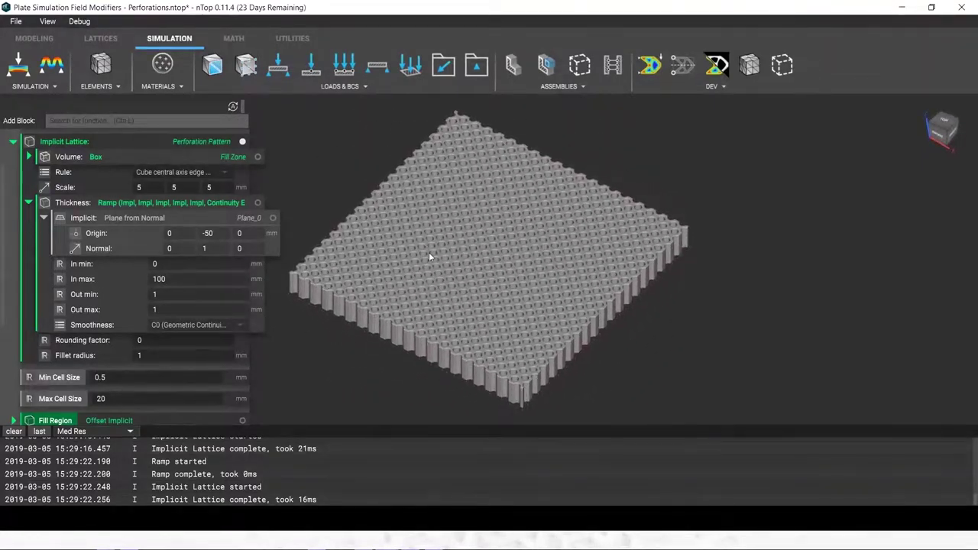
{"action": "scroll", "coordinate": [429, 252], "scroll_direction": "up", "scroll_amount": 5}
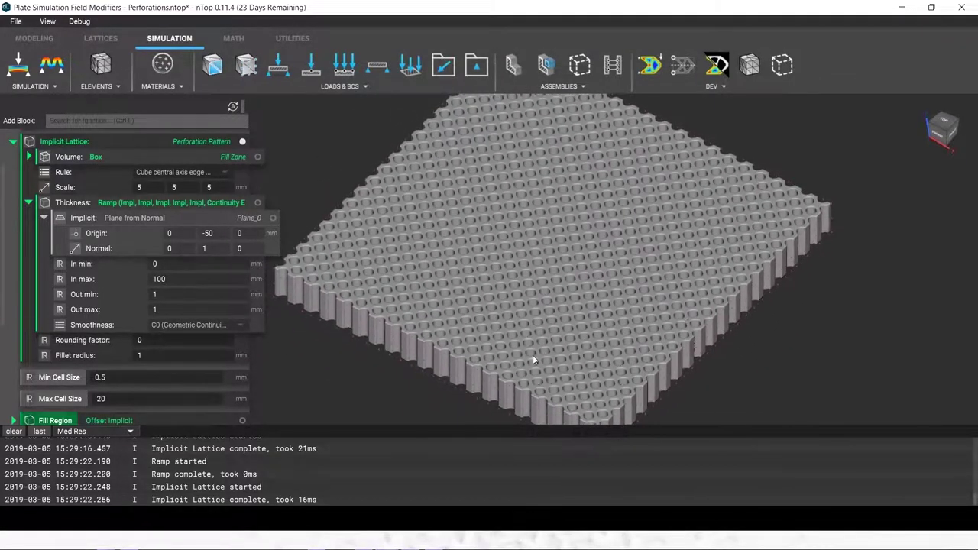
{"action": "left_click_drag", "start_coordinate": [474, 428], "coordinate": [465, 497]}
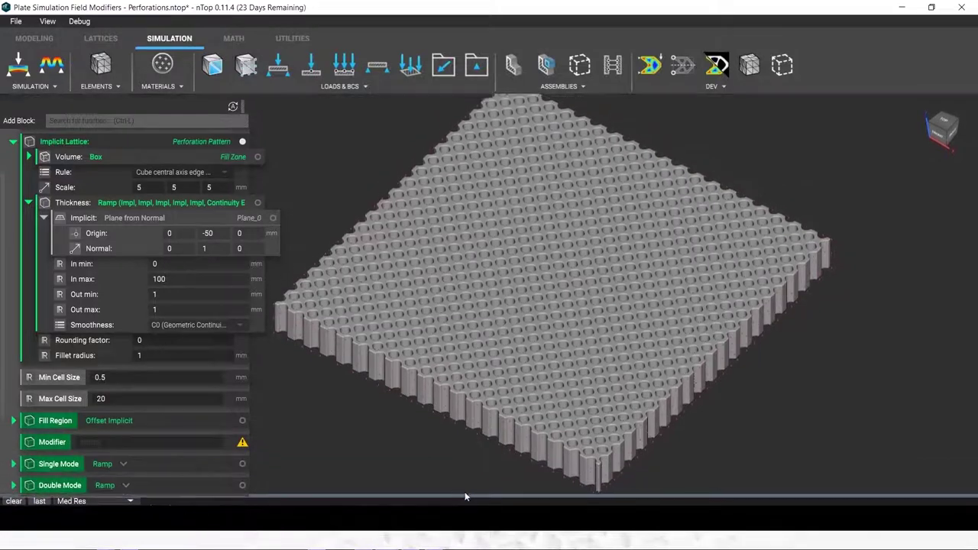
{"action": "right_click_drag", "start_coordinate": [440, 443], "coordinate": [448, 453]}
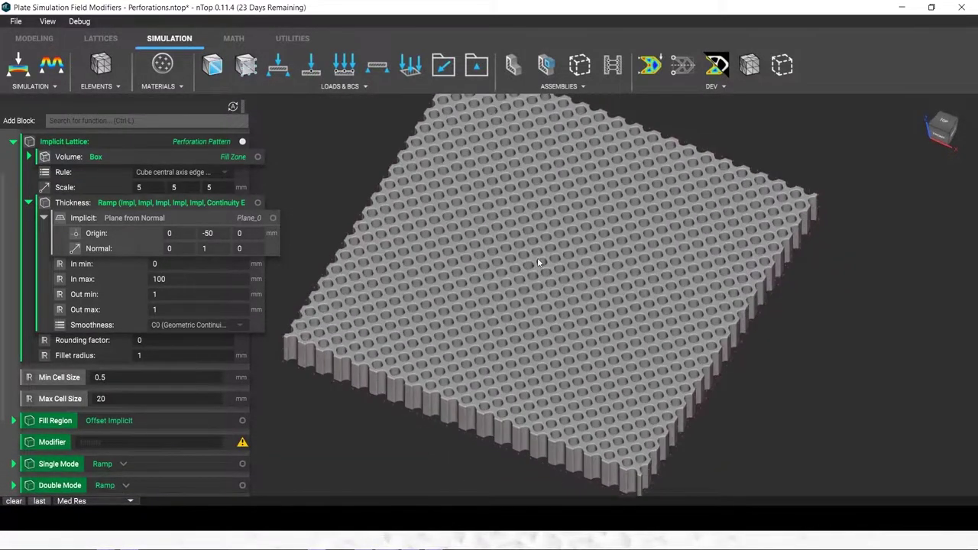
{"action": "left_click", "coordinate": [942, 120]}
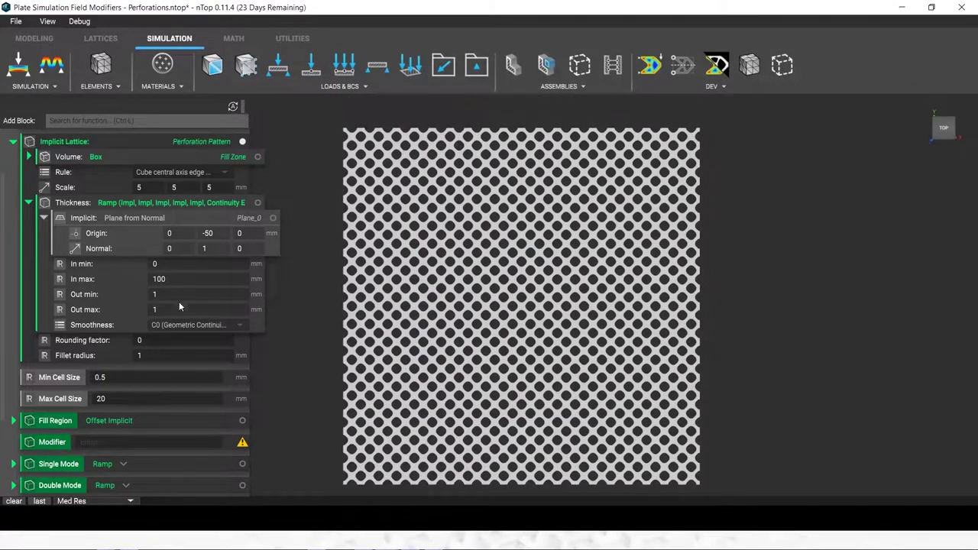
Step: Set the Out max of the Perforation Pattern's thickness ramp to 3 mm
{"action": "left_click", "coordinate": [181, 310]}
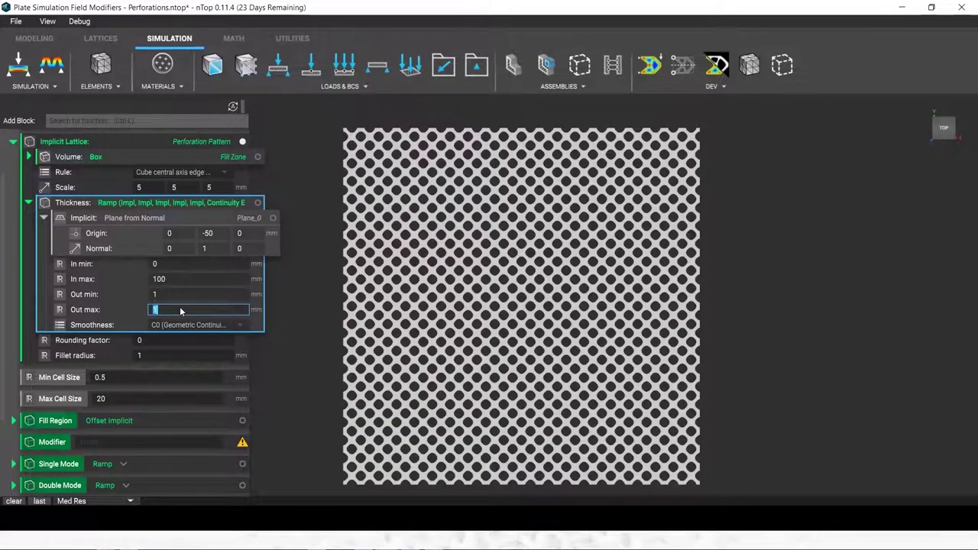
{"action": "type", "text": "3"}
{"action": "key", "text": "Tab"}
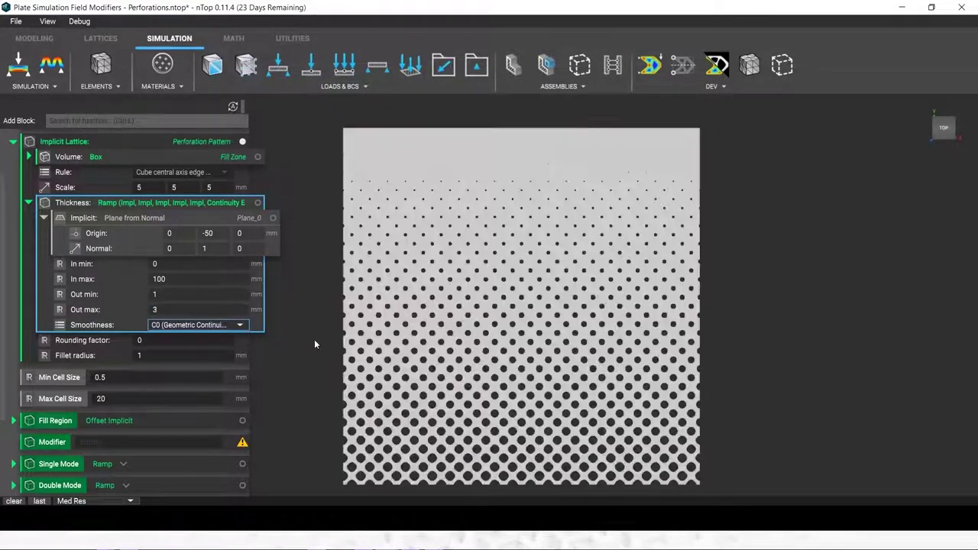
Step: Inspect the distance field of Plane_0 in the Field Viewer and close the viewer
{"action": "left_click", "coordinate": [239, 215]}
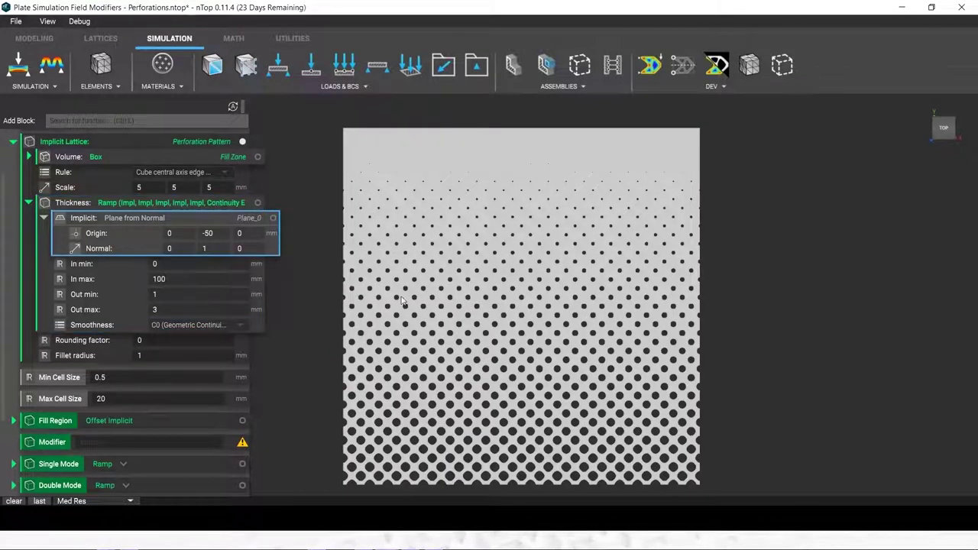
{"action": "left_click", "coordinate": [79, 21]}
{"action": "left_click", "coordinate": [92, 48]}
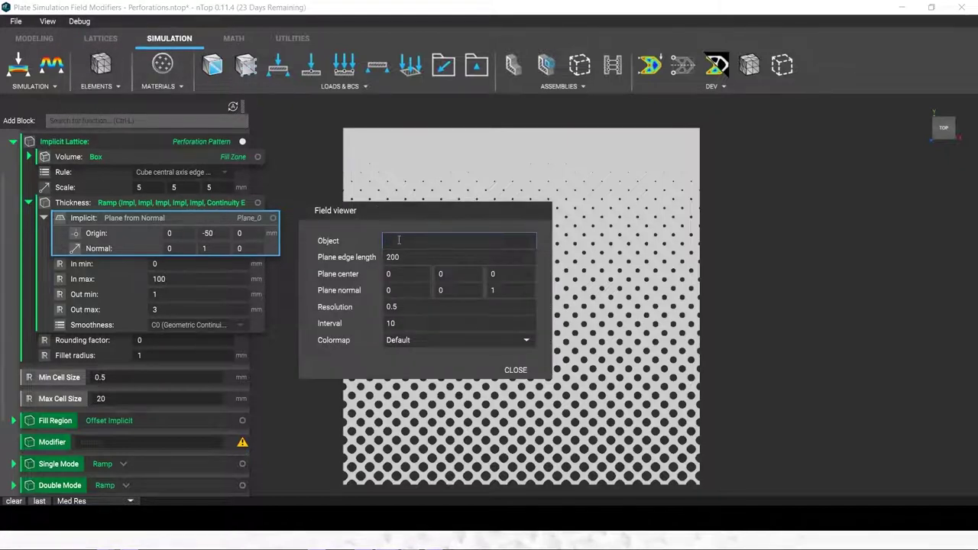
{"action": "type", "text": "plane"}
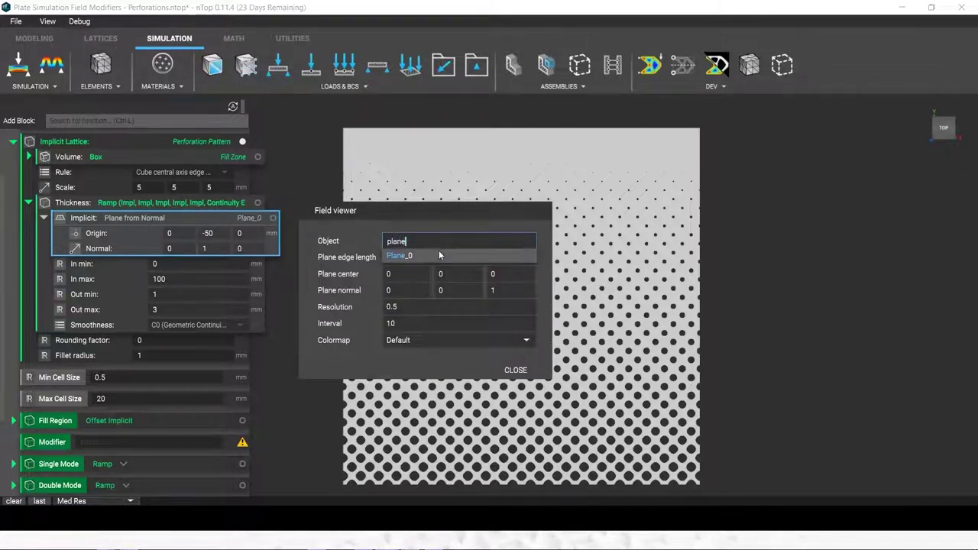
{"action": "left_click", "coordinate": [439, 253]}
{"action": "left_click_drag", "start_coordinate": [426, 214], "coordinate": [900, 250]}
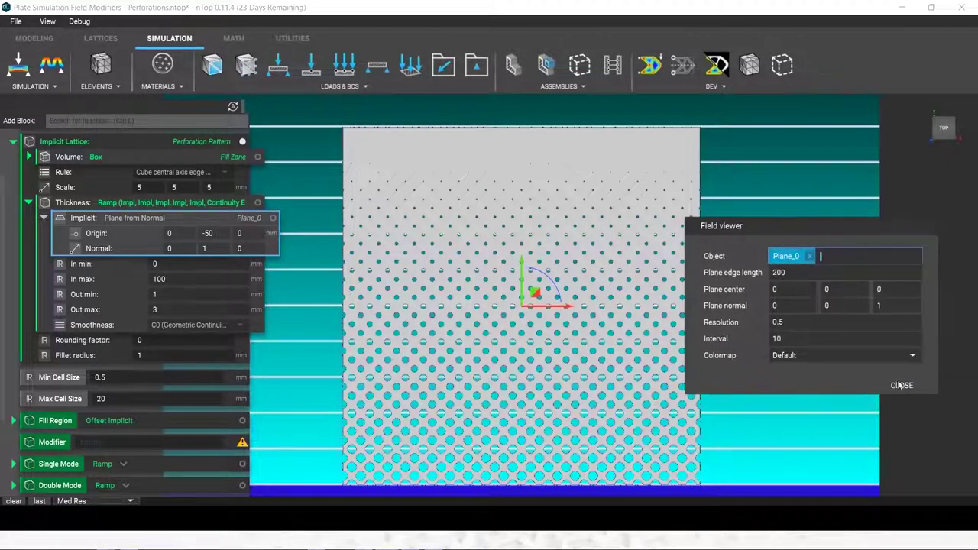
{"action": "left_click", "coordinate": [902, 386]}
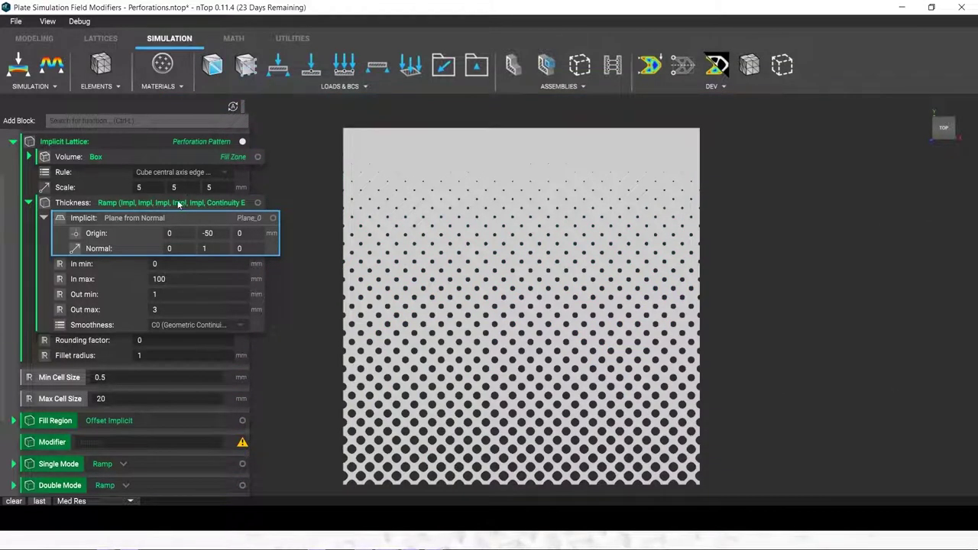
Step: Collapse the thickness ramp and inspect the distance field of Axis_0 in the Field Viewer
{"action": "scroll", "coordinate": [178, 205], "scroll_direction": "up", "scroll_amount": 2}
{"action": "left_click", "coordinate": [28, 269]}
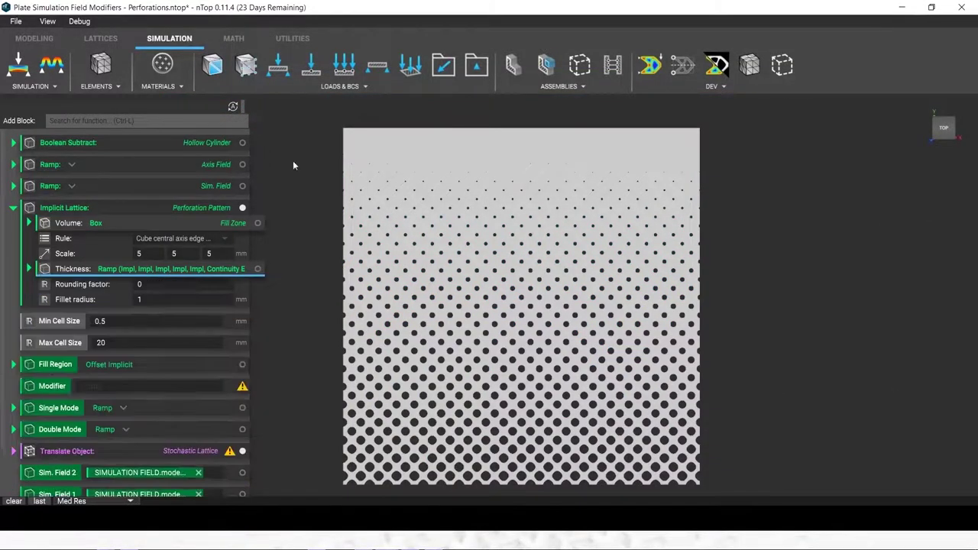
{"action": "left_click", "coordinate": [214, 164]}
{"action": "left_click", "coordinate": [80, 21]}
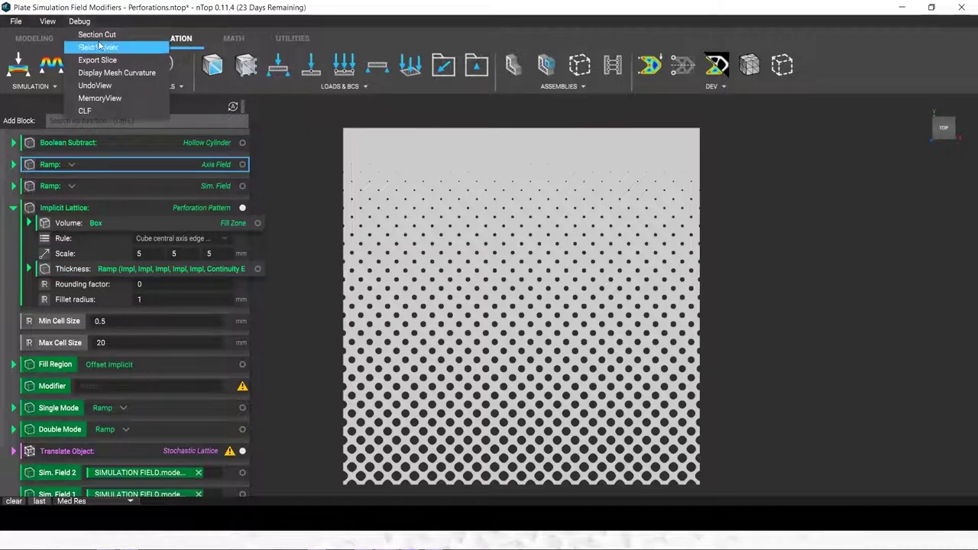
{"action": "left_click", "coordinate": [90, 49]}
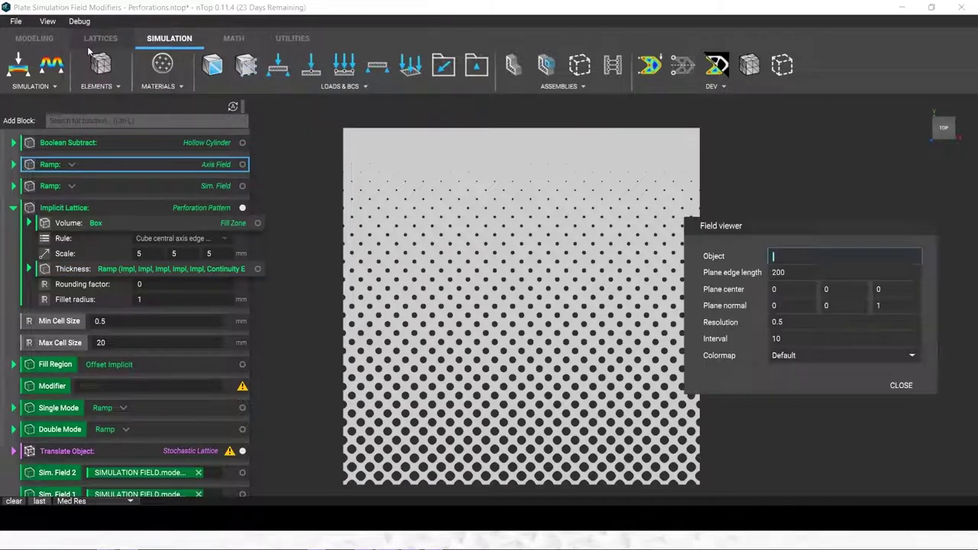
{"action": "type", "text": "axi"}
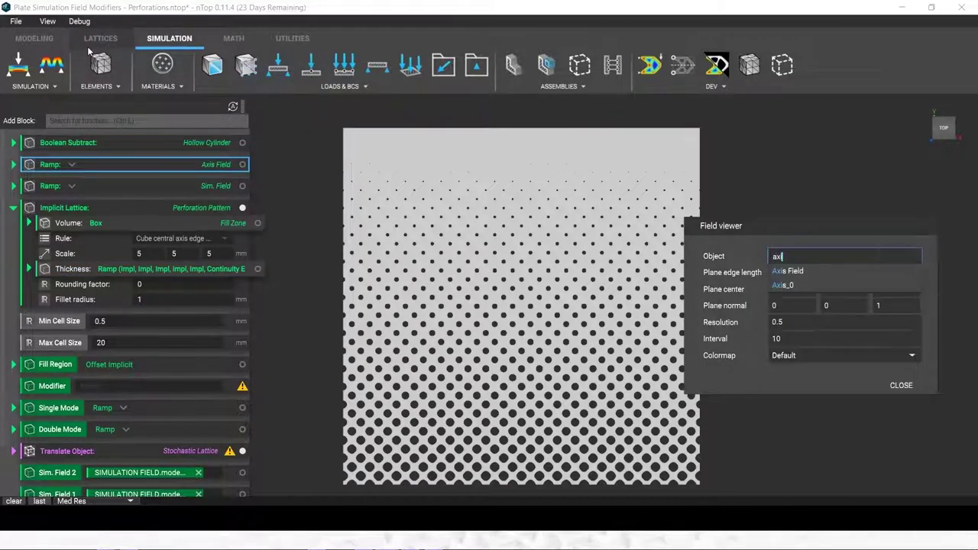
{"action": "left_click", "coordinate": [801, 285]}
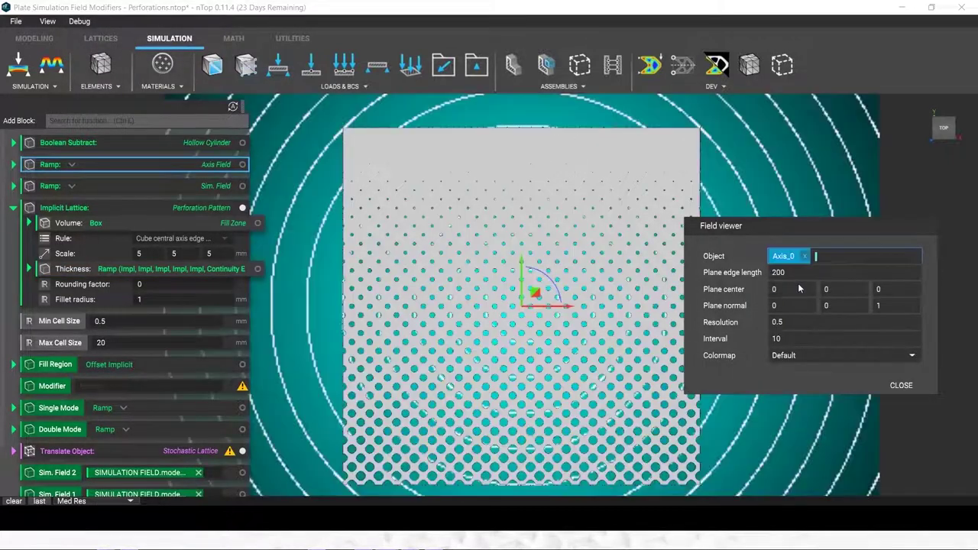
{"action": "left_click", "coordinate": [901, 386]}
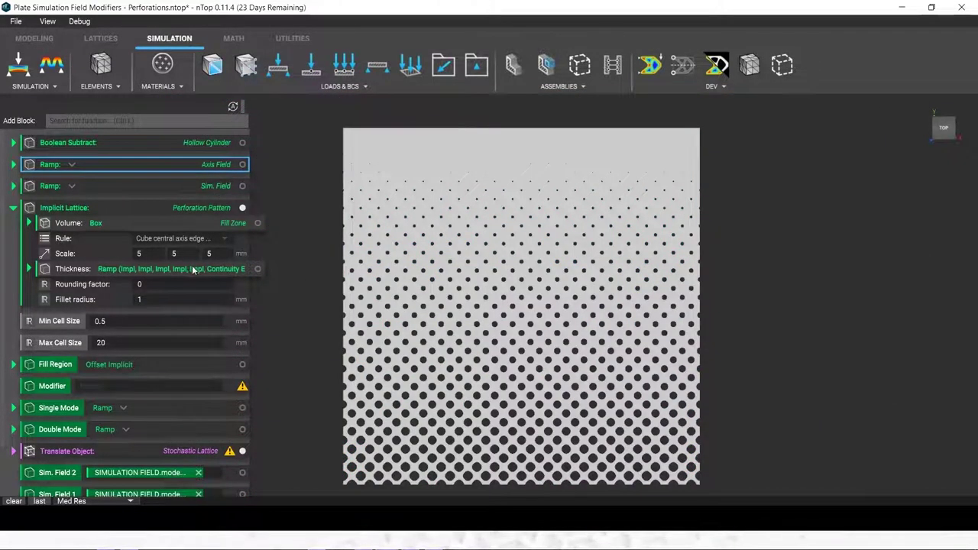
Step: Replace the Perforation Pattern's thickness input with the Axis Field ramp and set its In max to 50 mm
{"action": "left_click_drag", "start_coordinate": [194, 271], "coordinate": [205, 287]}
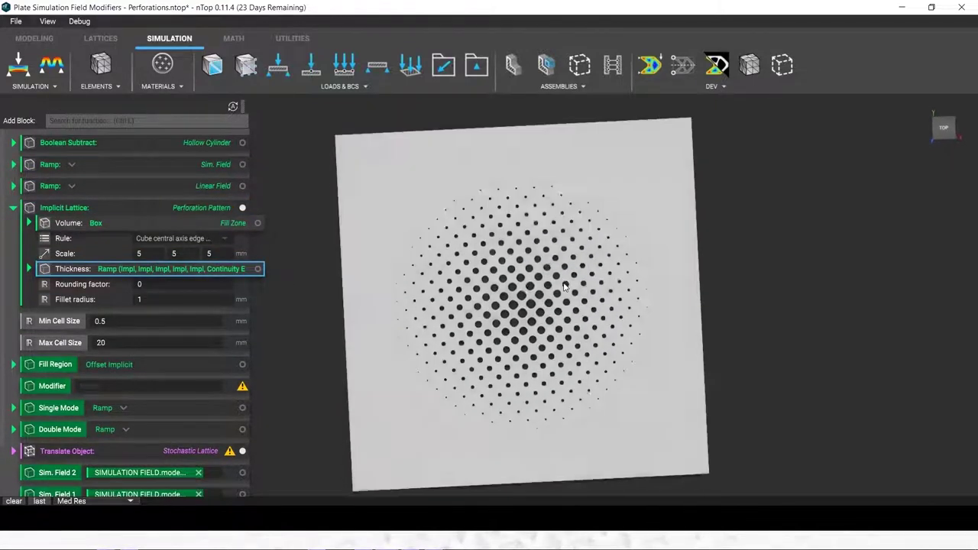
{"action": "right_click_drag", "start_coordinate": [564, 286], "coordinate": [387, 173]}
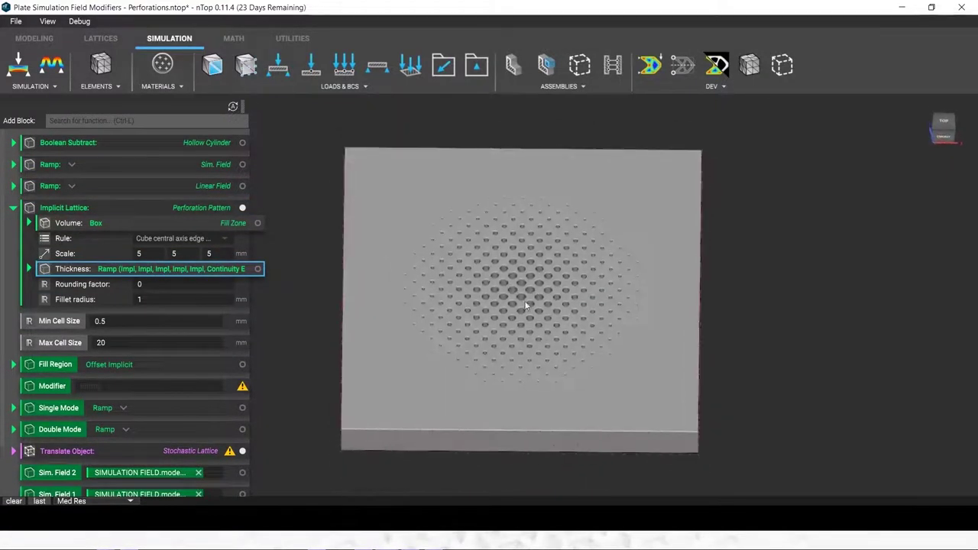
{"action": "left_click", "coordinate": [28, 269]}
{"action": "left_click", "coordinate": [168, 345]}
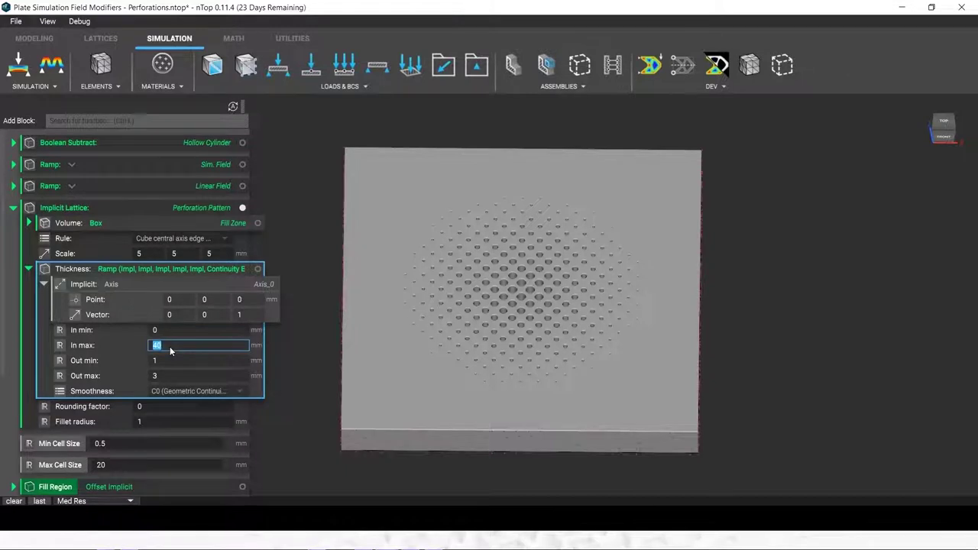
{"action": "type", "text": "50"}
{"action": "key", "text": "Return"}
Step: Try an Out max of 2 mm in the axis-based thickness ramp and restore it to 3 mm
{"action": "double_click", "coordinate": [165, 375]}
{"action": "type", "text": "2"}
{"action": "key", "text": "Return"}
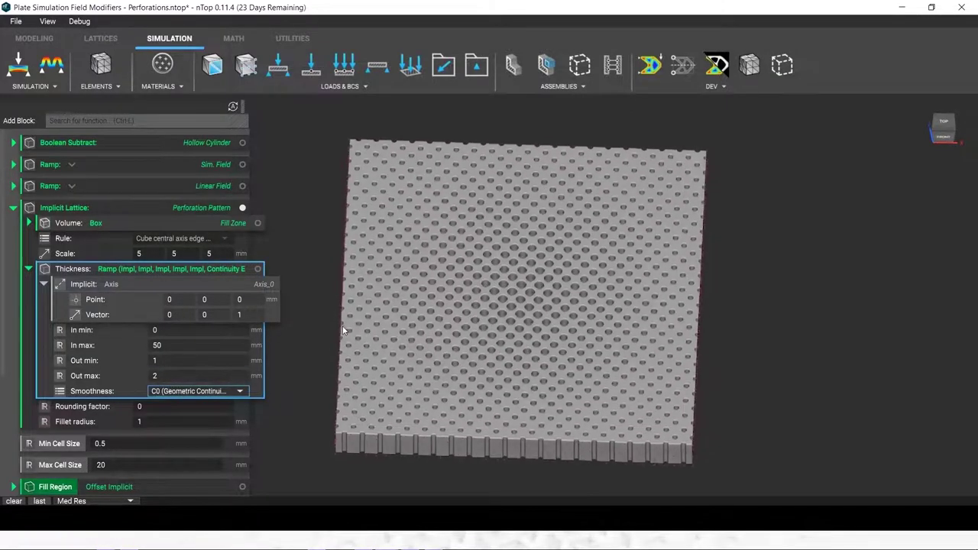
{"action": "double_click", "coordinate": [193, 375]}
{"action": "type", "text": "3"}
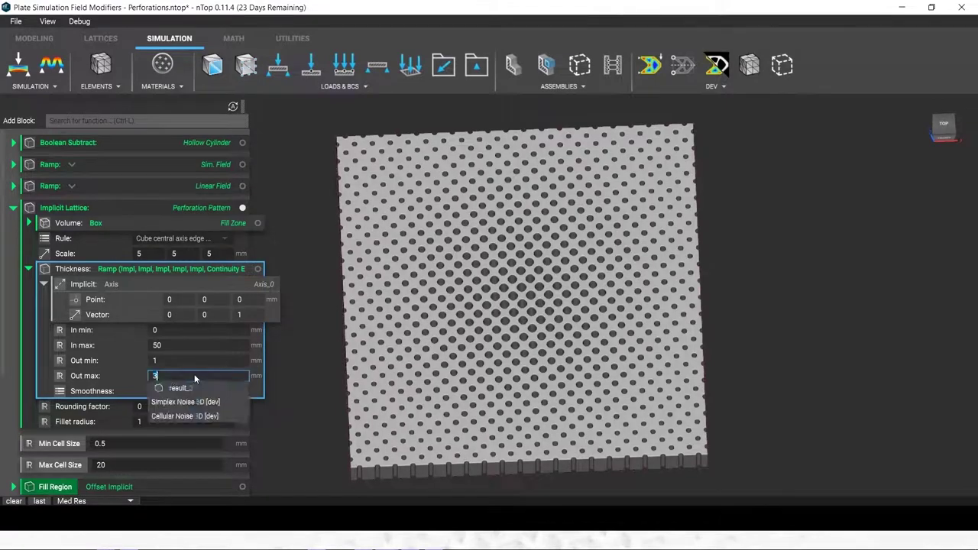
{"action": "key", "text": "Return"}
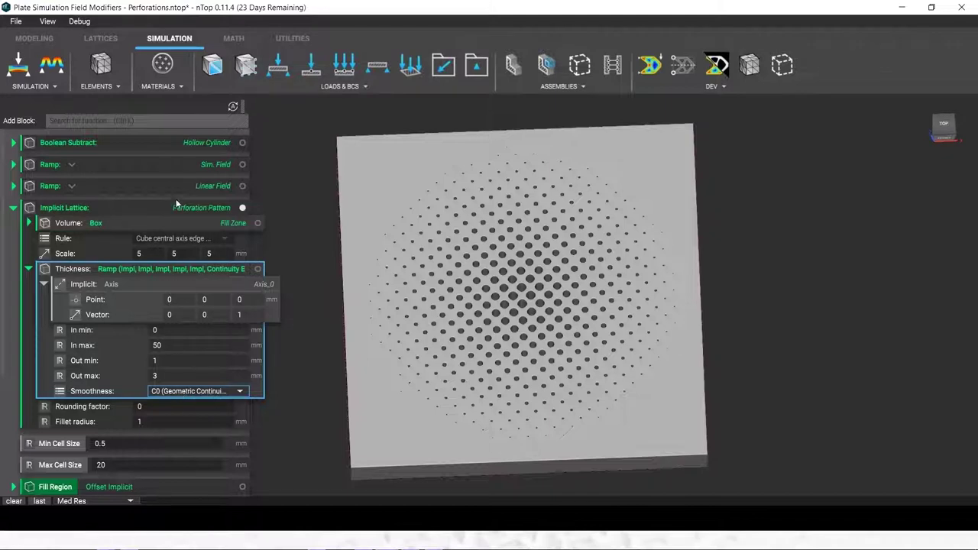
{"action": "left_click", "coordinate": [944, 124]}
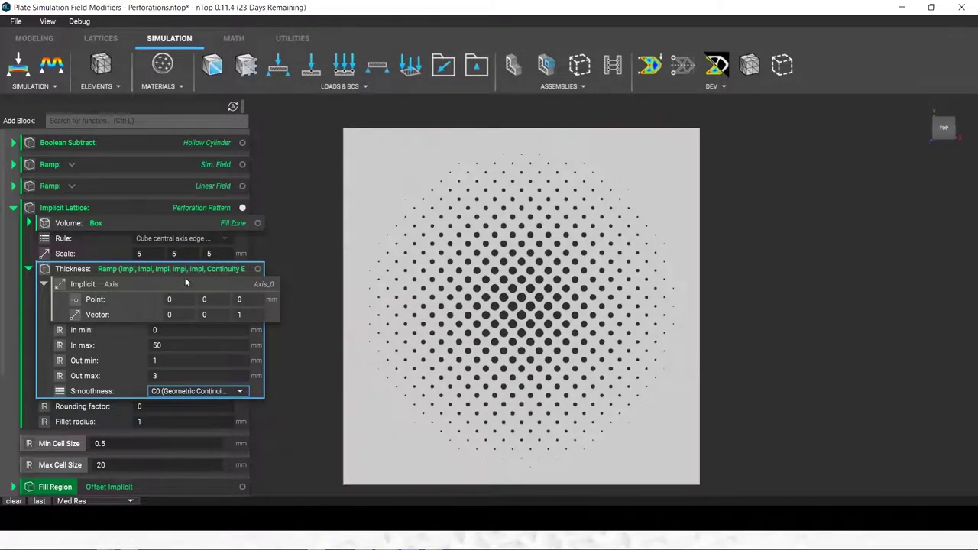
Step: Move the Axis Field ramp out of the Perforation Pattern's thickness input and briefly preview the Hollow Cylinder
{"action": "left_click_drag", "start_coordinate": [88, 273], "coordinate": [76, 201]}
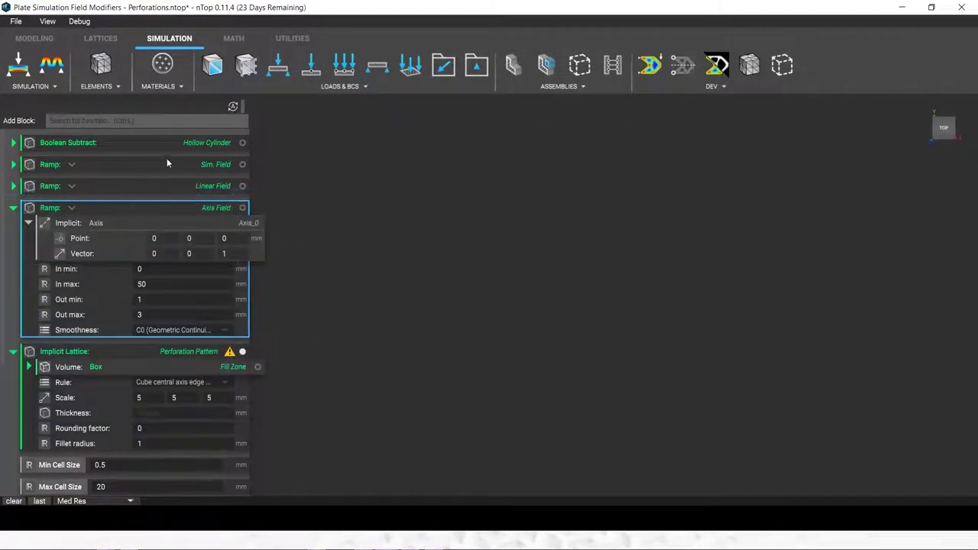
{"action": "left_click", "coordinate": [243, 143]}
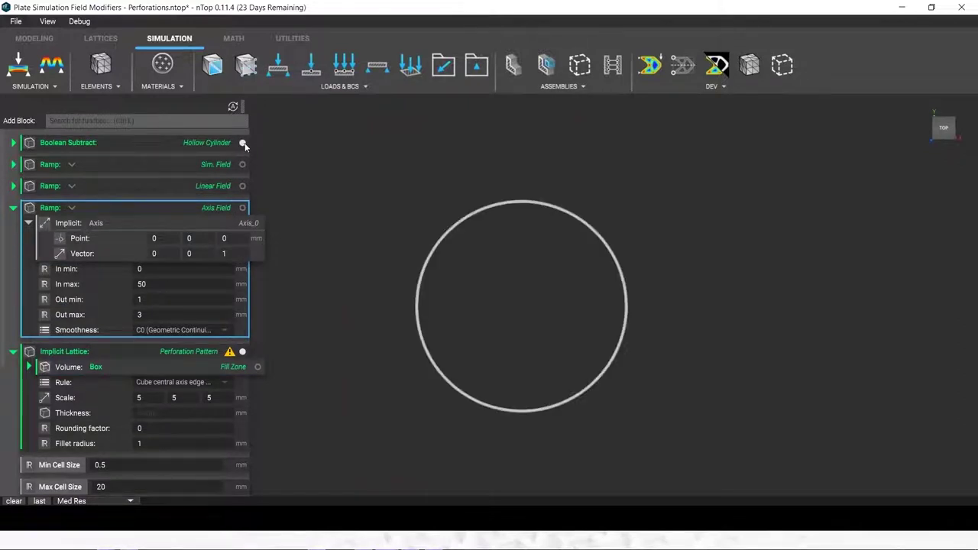
{"action": "left_click", "coordinate": [243, 143]}
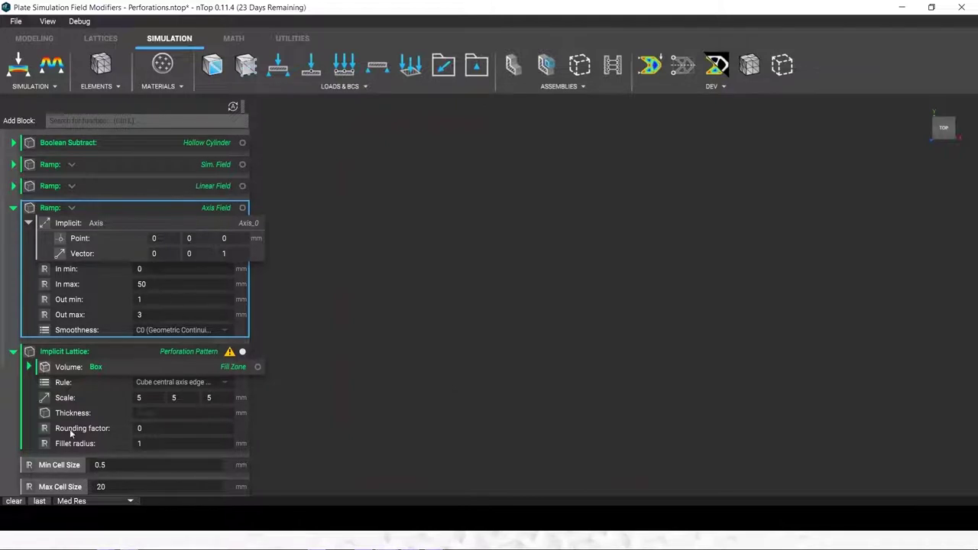
{"action": "scroll", "coordinate": [69, 429], "scroll_direction": "down", "scroll_amount": 3}
{"action": "scroll", "coordinate": [133, 416], "scroll_direction": "up", "scroll_amount": 3}
Step: Create a new Ramp for the Perforation Pattern's thickness with the Hollow Cylinder as its implicit input
{"action": "left_click", "coordinate": [146, 414]}
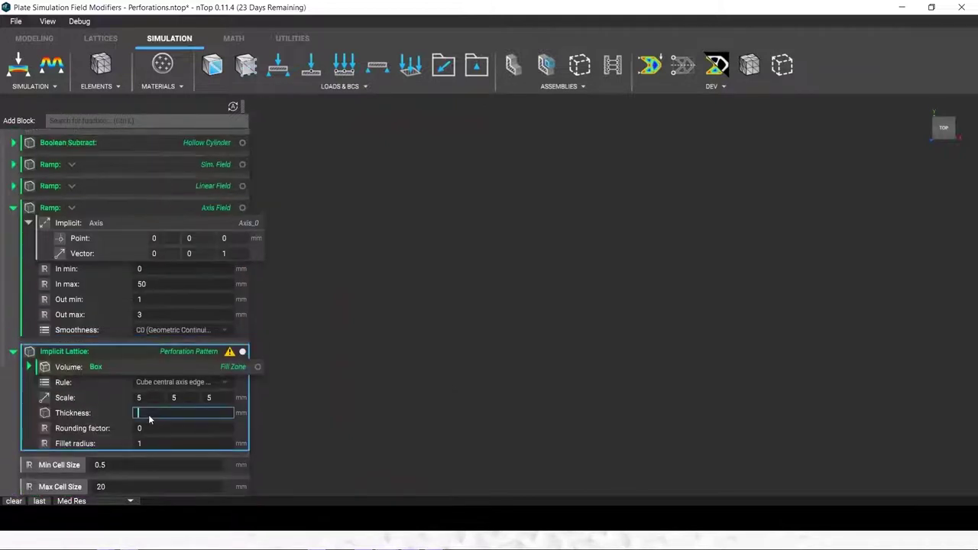
{"action": "type", "text": "ramp"}
{"action": "key", "text": "Return"}
{"action": "left_click_drag", "start_coordinate": [214, 142], "coordinate": [158, 429]}
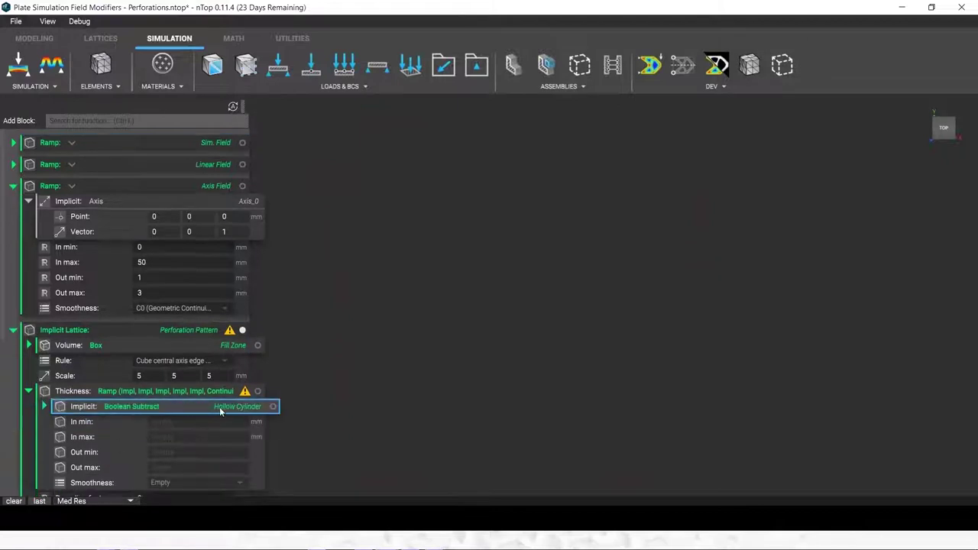
Step: Show the Hollow Cylinder and display its distance field in the Field Viewer
{"action": "left_click", "coordinate": [272, 406]}
{"action": "left_click", "coordinate": [79, 22]}
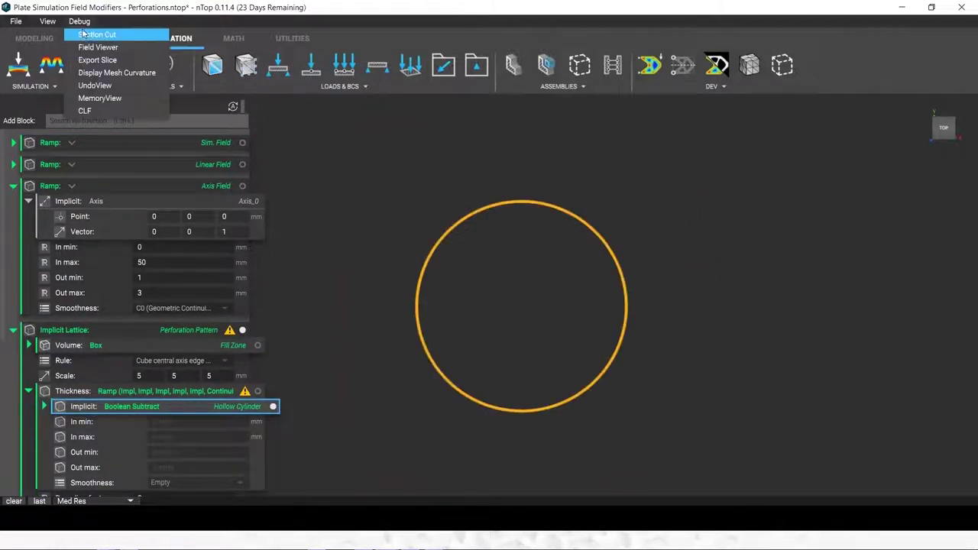
{"action": "left_click", "coordinate": [90, 47]}
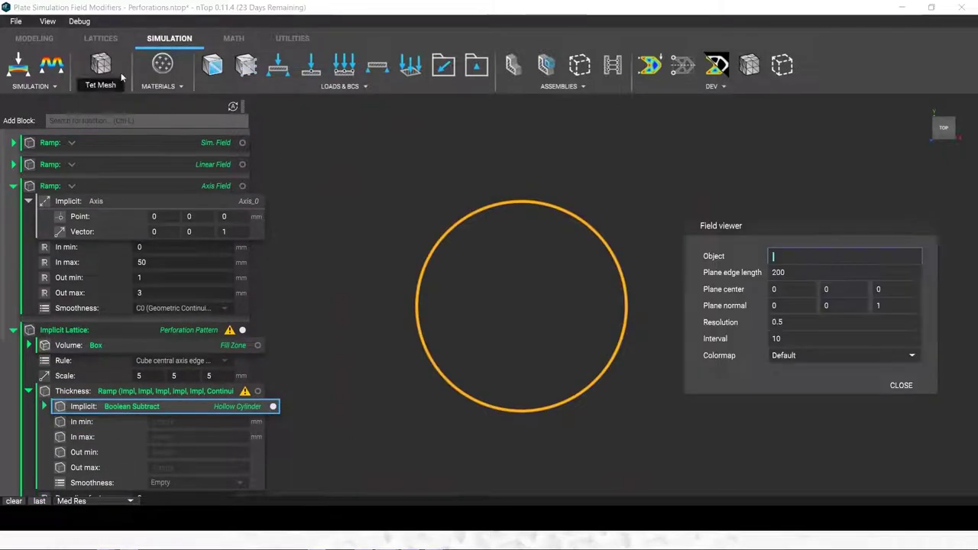
{"action": "left_click", "coordinate": [795, 257]}
{"action": "type", "text": "Hollow Cylinder"}
{"action": "key", "text": "Return"}
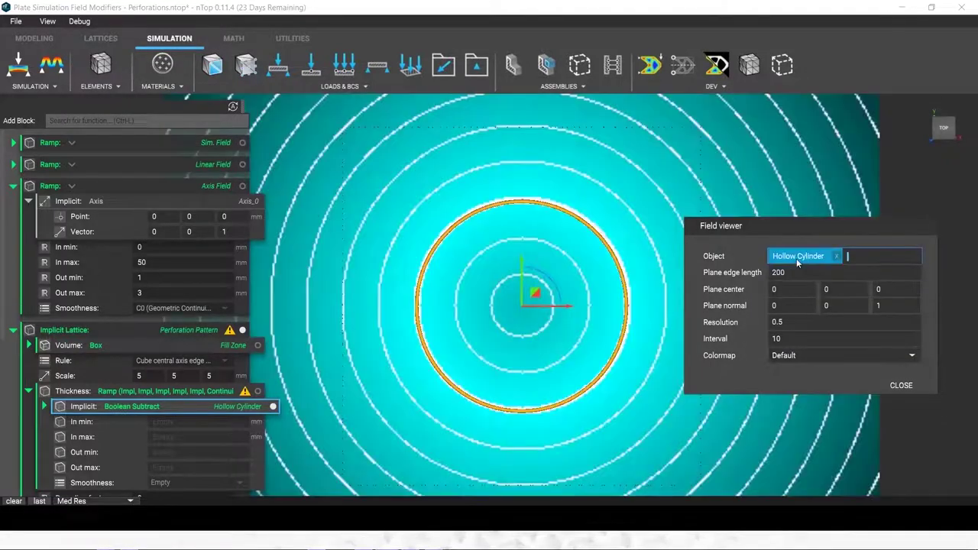
Step: Close the Field Viewer and hide the Hollow Cylinder
{"action": "right_click_drag", "start_coordinate": [385, 298], "coordinate": [490, 229]}
{"action": "left_click", "coordinate": [901, 385]}
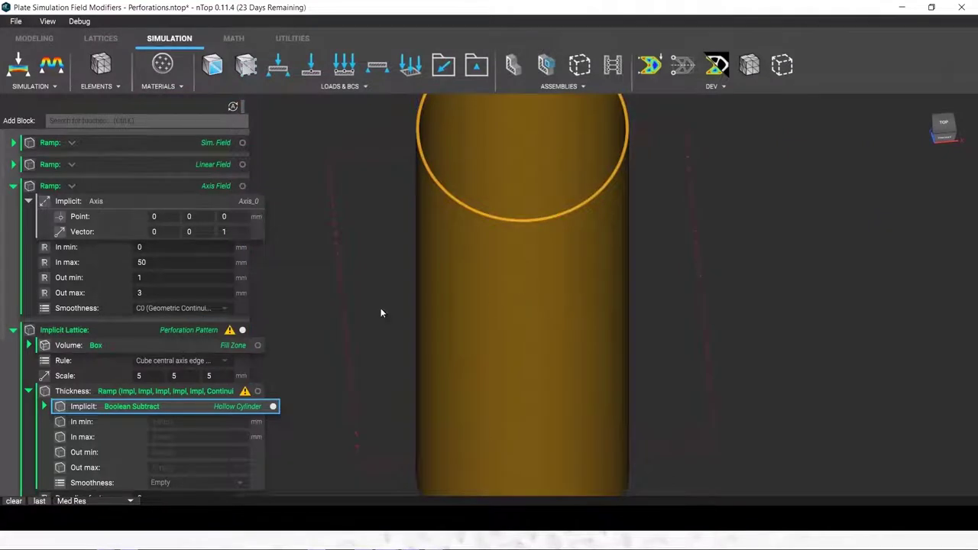
{"action": "left_click", "coordinate": [273, 407]}
Step: Fill in the Hollow Cylinder thickness ramp with In min 0, In max 25, Out min 3 and Out max 1
{"action": "left_click", "coordinate": [177, 421]}
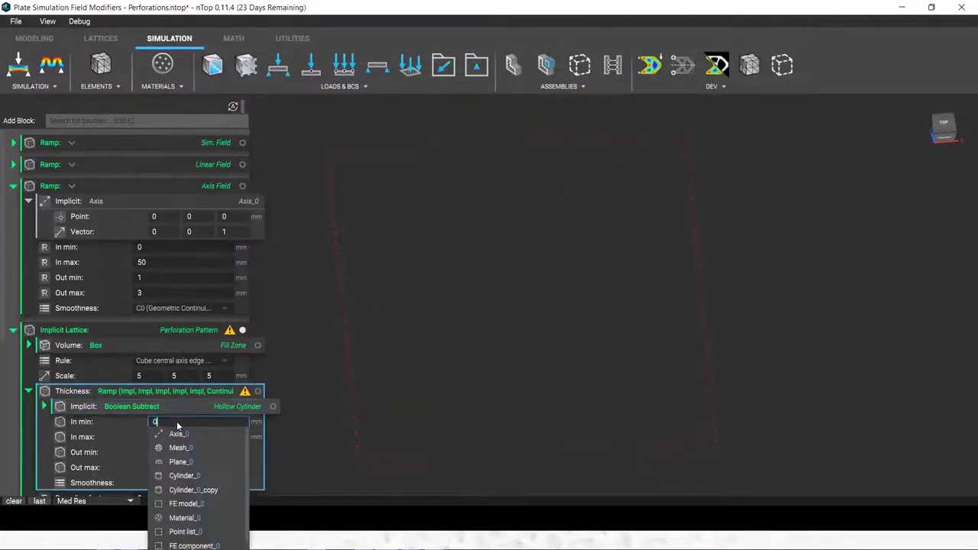
{"action": "type", "text": "0"}
{"action": "key", "text": "Tab"}
{"action": "type", "text": "25"}
{"action": "key", "text": "Tab"}
{"action": "type", "text": "3"}
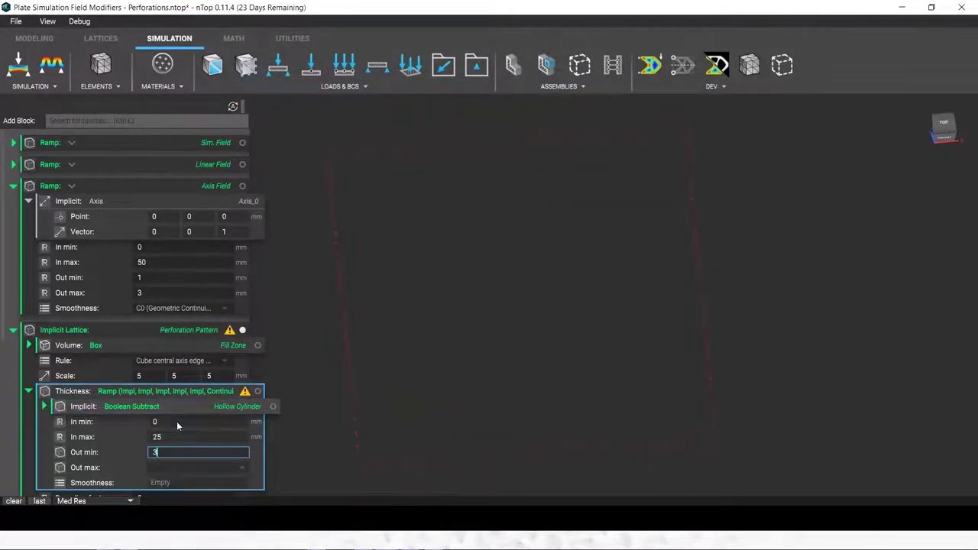
{"action": "key", "text": "Tab"}
{"action": "type", "text": "1"}
{"action": "key", "text": "Tab"}
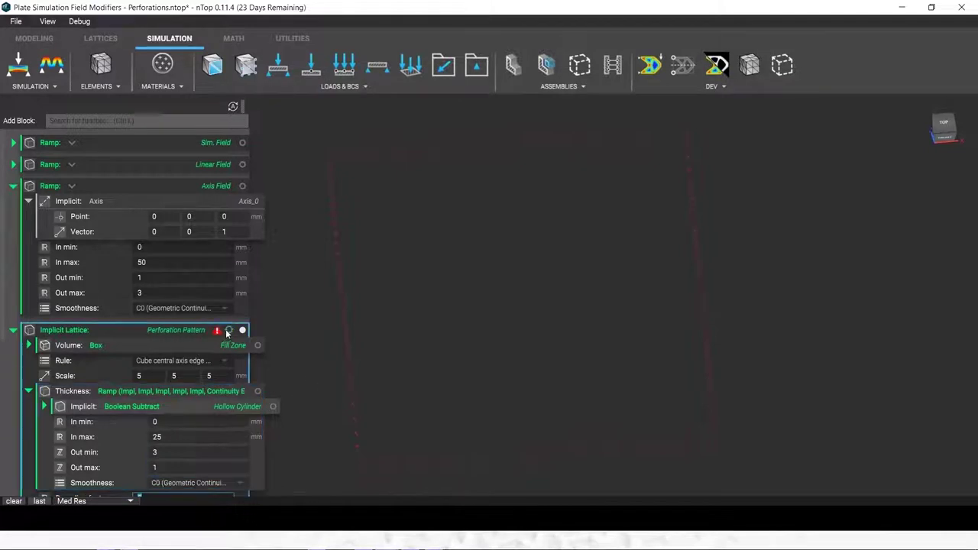
Step: Re-enter the thickness ramp's output limits as 3 mm and 1 mm, and collapse the Axis Field ramp
{"action": "left_click", "coordinate": [199, 453]}
{"action": "left_click", "coordinate": [179, 466]}
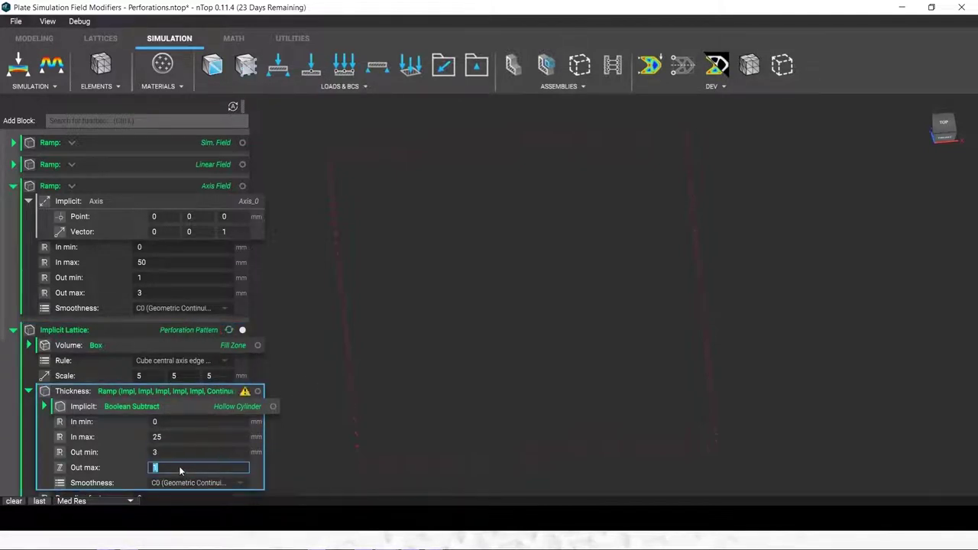
{"action": "key", "text": "BackSpace"}
{"action": "type", "text": "1"}
{"action": "key", "text": "Return"}
{"action": "left_click", "coordinate": [13, 185]}
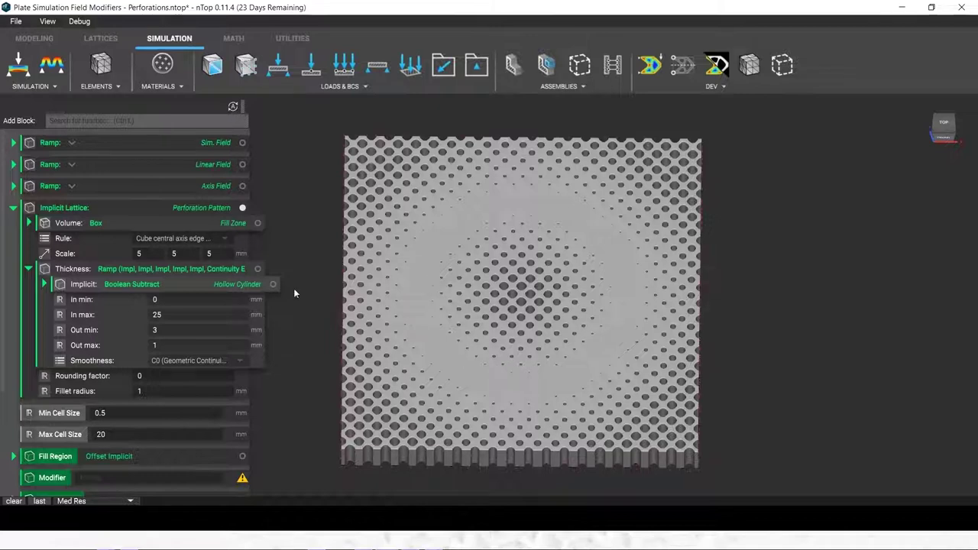
Step: Reverse the thickness ramp to Out min 1 mm and Out max 3 mm, comparing the pattern with the Hollow Cylinder from above
{"action": "left_click", "coordinate": [273, 284]}
{"action": "key", "text": "t"}
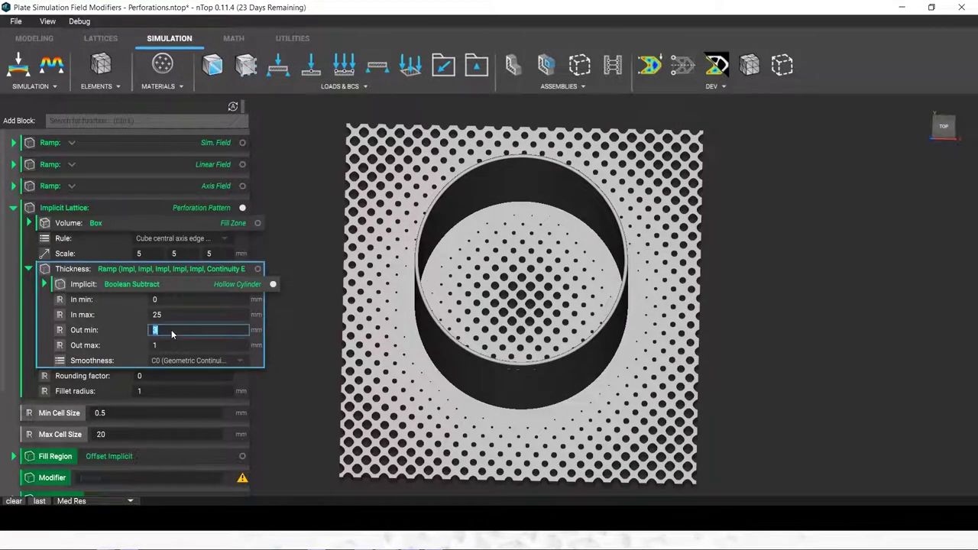
{"action": "type", "text": "1"}
{"action": "key", "text": "Tab"}
{"action": "type", "text": "3"}
{"action": "key", "text": "Tab"}
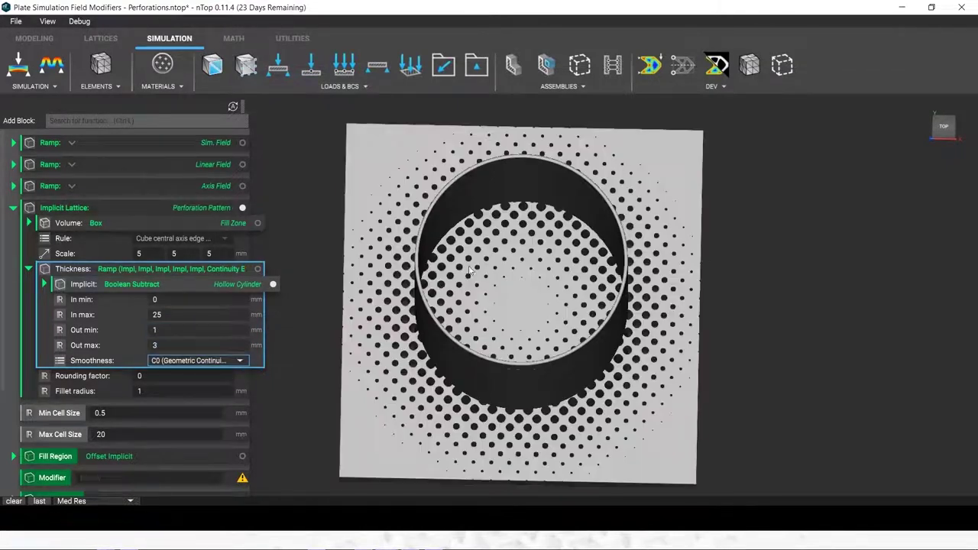
{"action": "right_click_drag", "start_coordinate": [432, 266], "coordinate": [438, 206]}
{"action": "right_click_drag", "start_coordinate": [460, 239], "coordinate": [535, 298]}
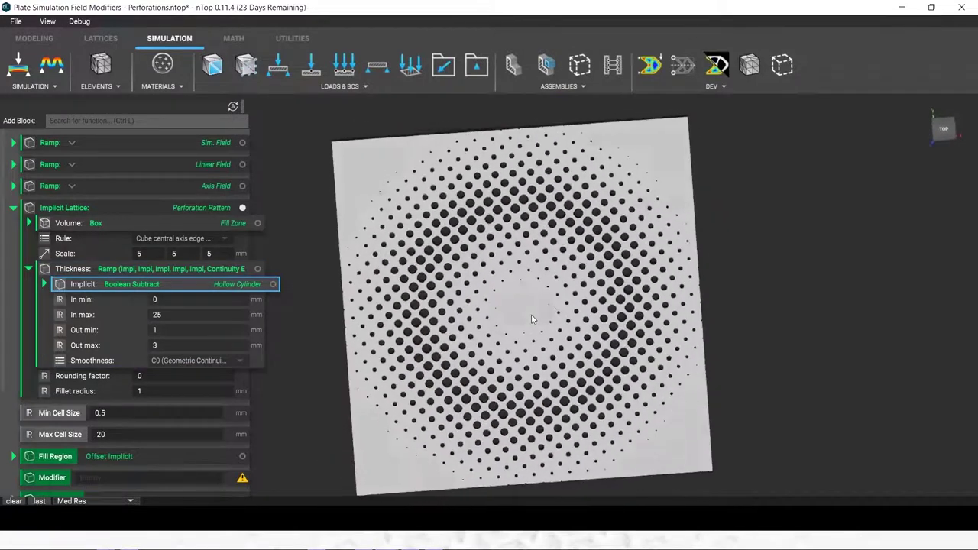
{"action": "left_click", "coordinate": [940, 129]}
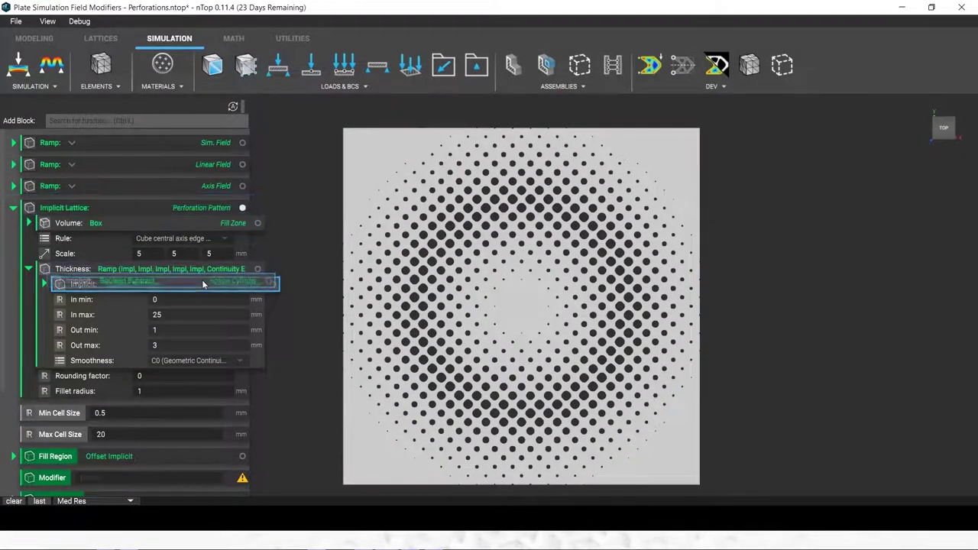
Step: Move the Hollow Cylinder ramp out of the Perforation Pattern's thickness input and collapse both blocks
{"action": "left_click_drag", "start_coordinate": [202, 273], "coordinate": [205, 198]}
{"action": "left_click", "coordinate": [13, 324]}
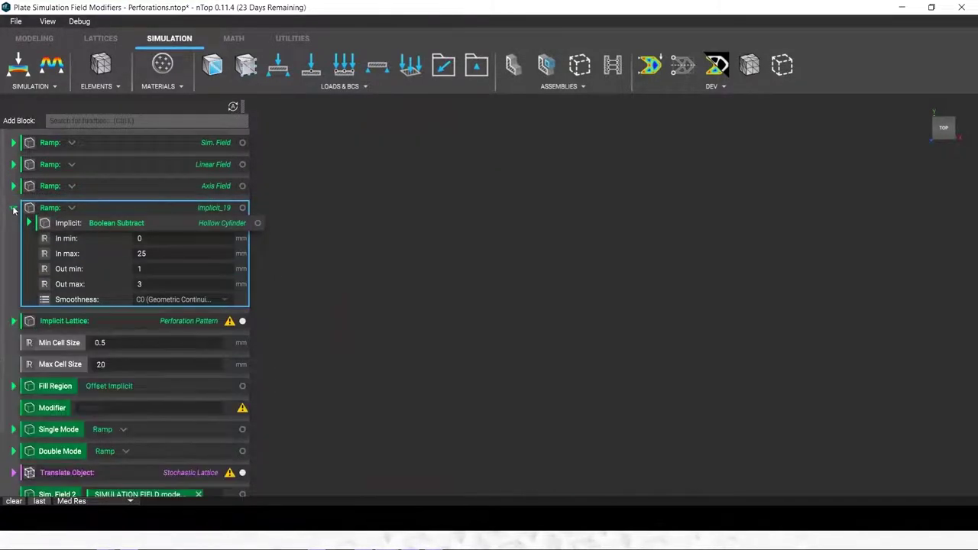
{"action": "left_click", "coordinate": [13, 209]}
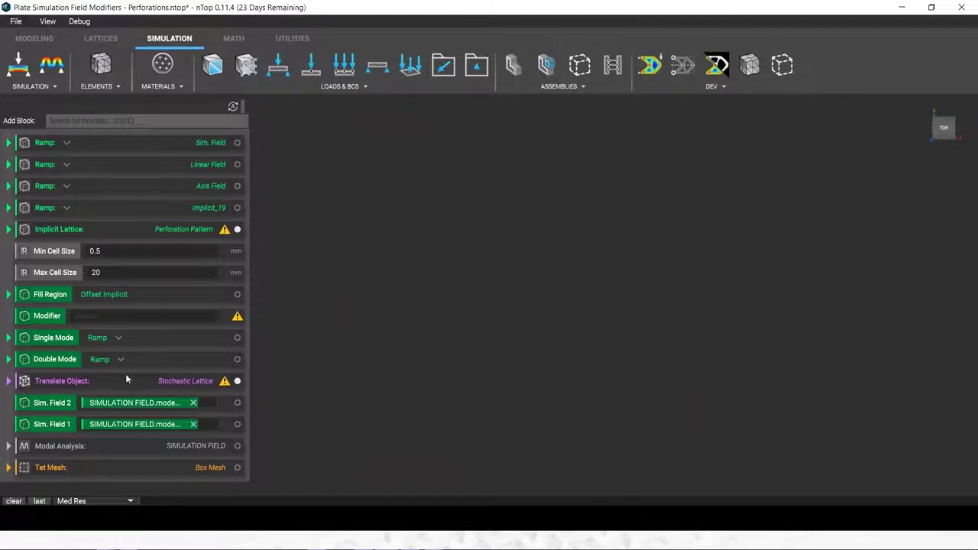
Step: Examine the Modal Analysis result on the plate with Displacement enabled and a scale factor of 0.0, ending in top view
{"action": "left_click", "coordinate": [237, 446]}
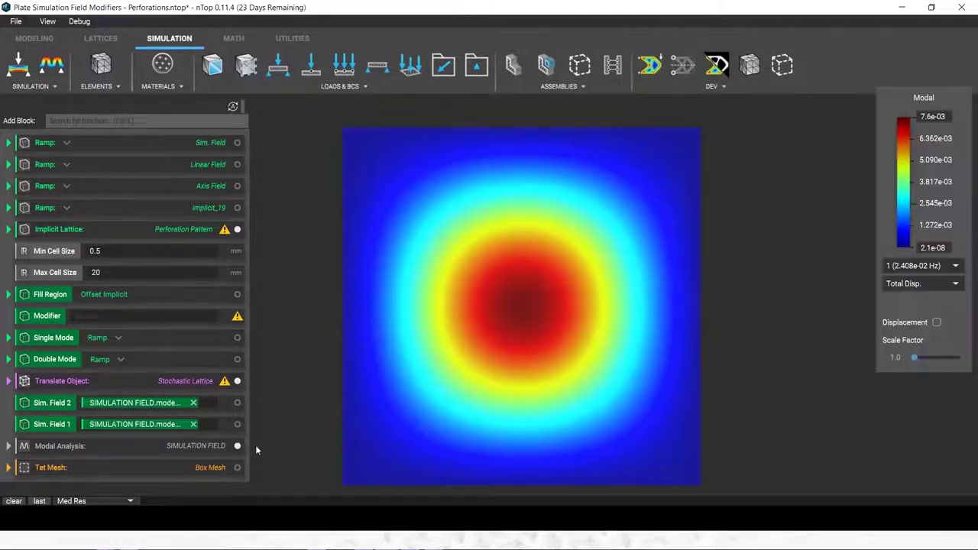
{"action": "right_click_drag", "start_coordinate": [469, 308], "coordinate": [451, 371]}
{"action": "left_click", "coordinate": [936, 322]}
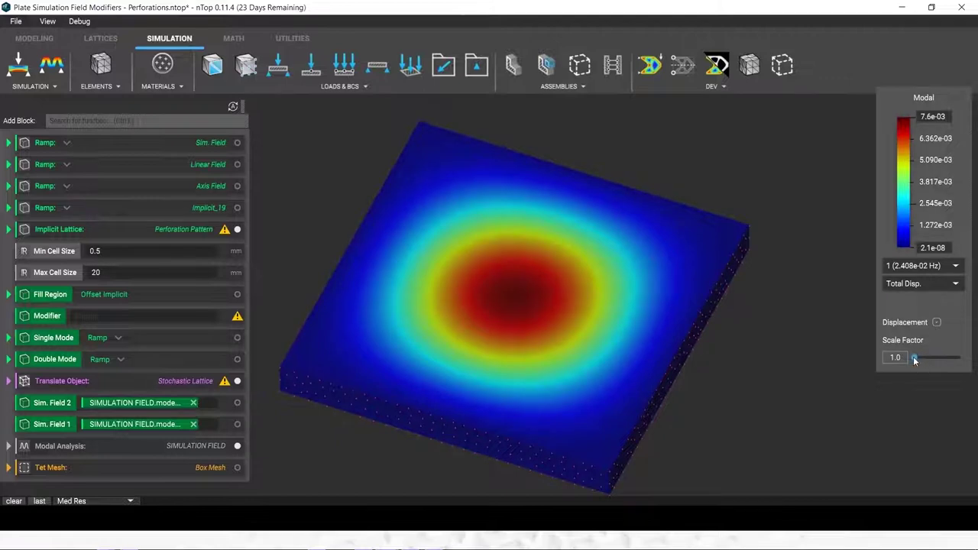
{"action": "left_click_drag", "start_coordinate": [920, 357], "coordinate": [900, 362]}
{"action": "right_click_drag", "start_coordinate": [563, 369], "coordinate": [574, 375]}
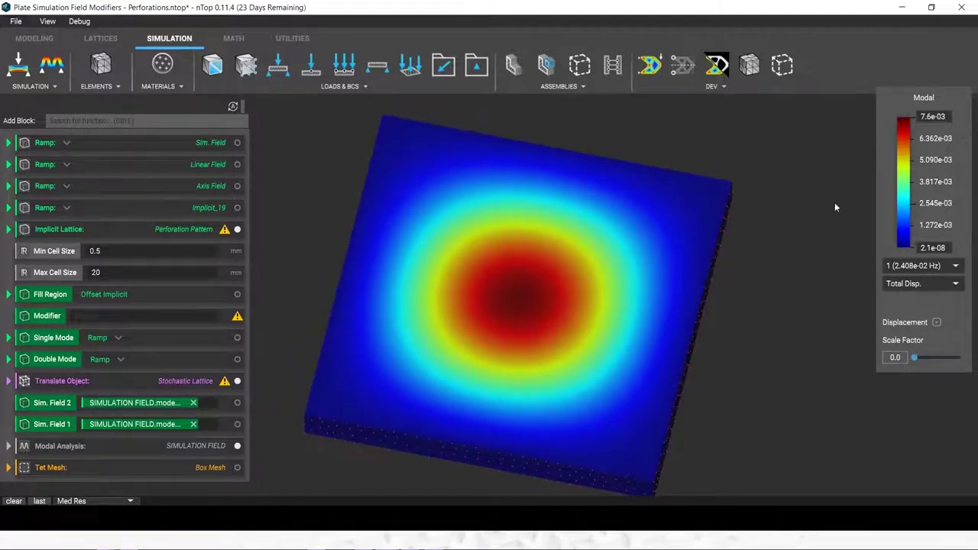
{"action": "left_click", "coordinate": [943, 122]}
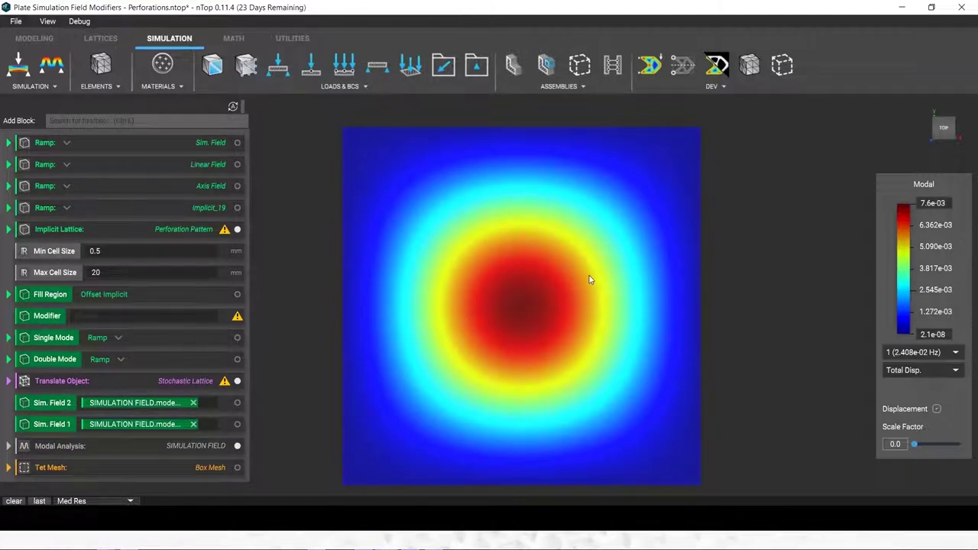
{"action": "left_click", "coordinate": [237, 446]}
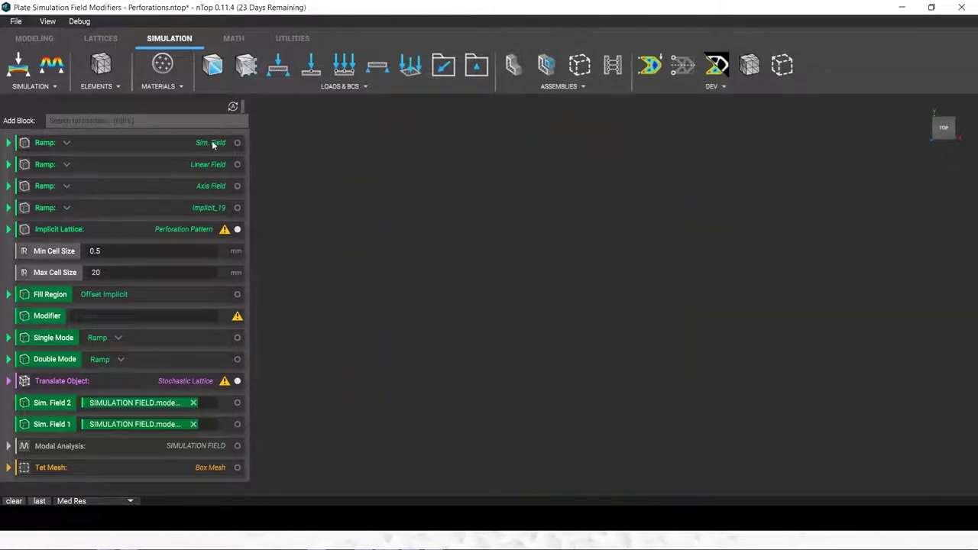
Step: Expand the Perforation Pattern block and briefly preview the Modal Analysis result
{"action": "left_click_drag", "start_coordinate": [213, 143], "coordinate": [196, 153]}
{"action": "left_click", "coordinate": [9, 229]}
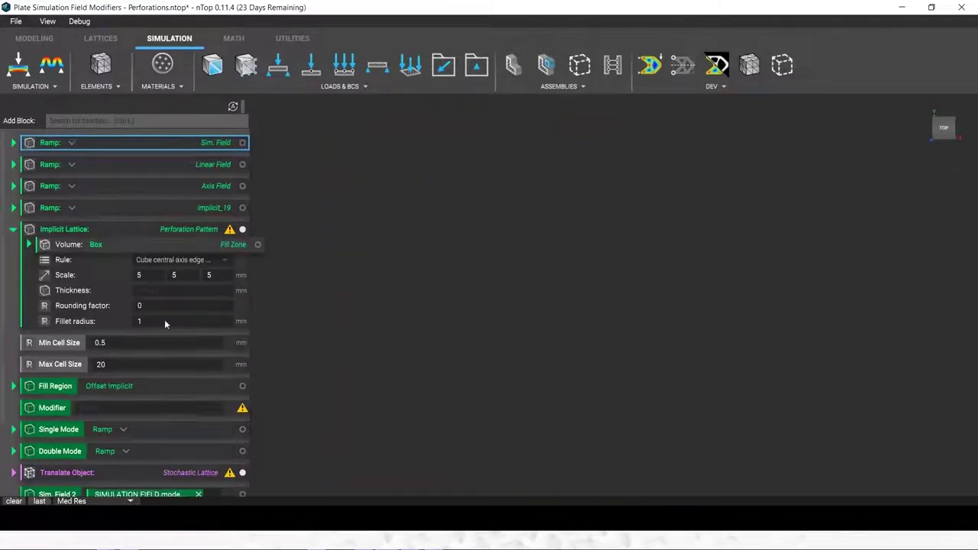
{"action": "scroll", "coordinate": [225, 464], "scroll_direction": "down", "scroll_amount": 3}
{"action": "left_click", "coordinate": [242, 461]}
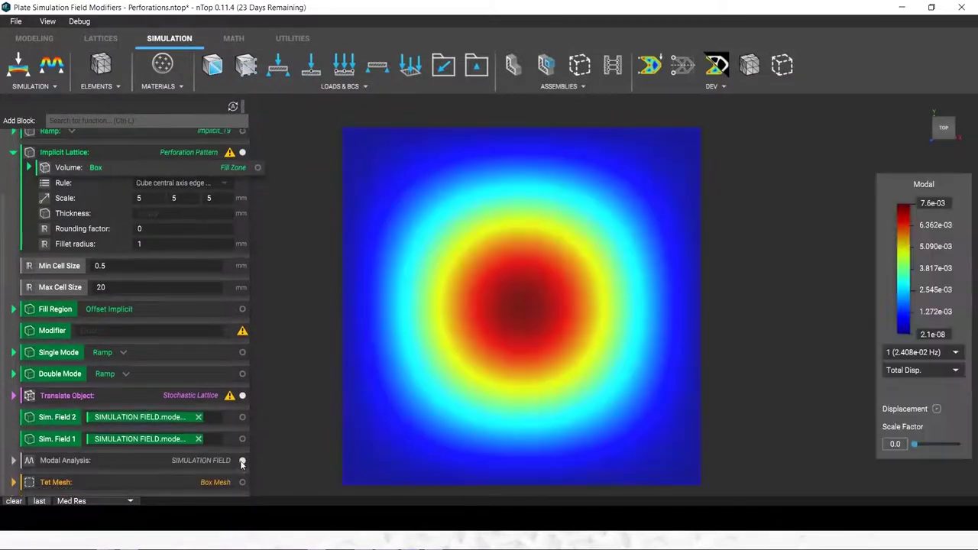
{"action": "left_click", "coordinate": [242, 460]}
{"action": "scroll", "coordinate": [225, 413], "scroll_direction": "up", "scroll_amount": 3}
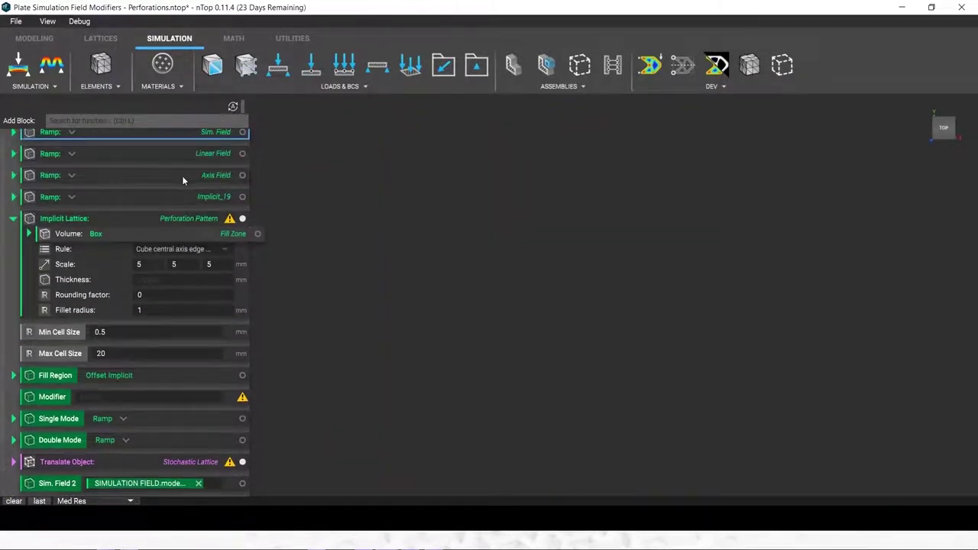
Step: Display the Modal Analysis result as Directional Disp. along X
{"action": "scroll", "coordinate": [182, 176], "scroll_direction": "down", "scroll_amount": 3}
{"action": "left_click", "coordinate": [242, 471]}
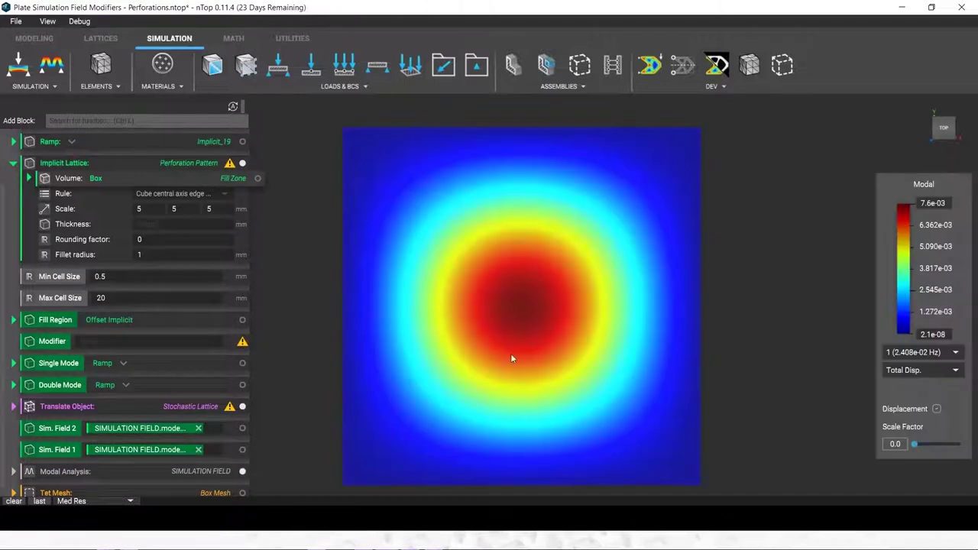
{"action": "left_click", "coordinate": [909, 372]}
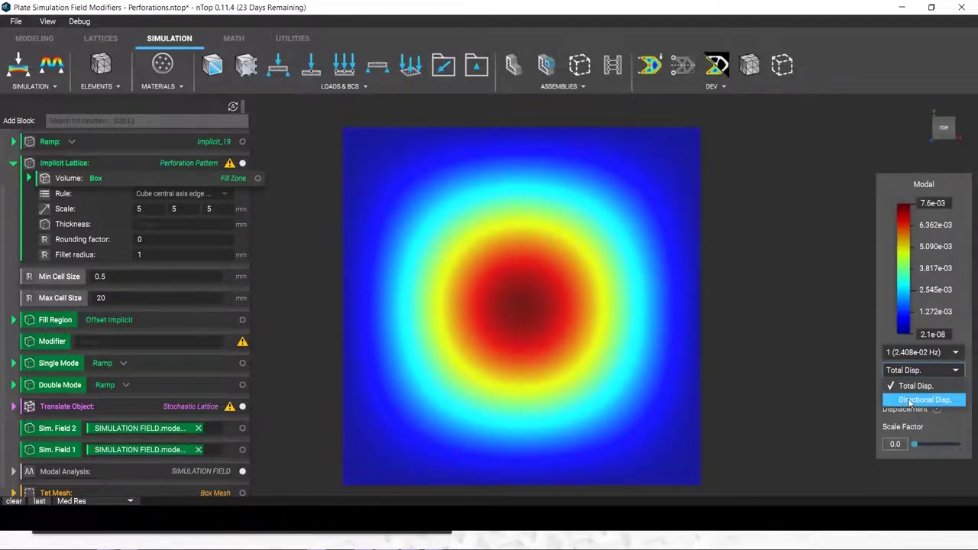
{"action": "left_click", "coordinate": [910, 400]}
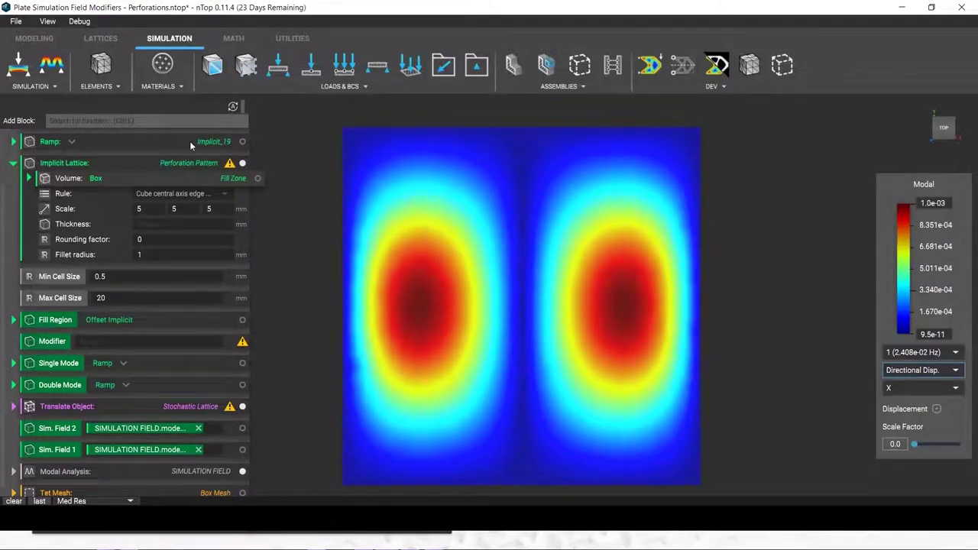
Step: Use the Sim. Field ramp as the Perforation Pattern's thickness, hide the modal result and enlarge the log
{"action": "scroll", "coordinate": [159, 146], "scroll_direction": "up", "scroll_amount": 2}
{"action": "left_click_drag", "start_coordinate": [169, 142], "coordinate": [173, 291]}
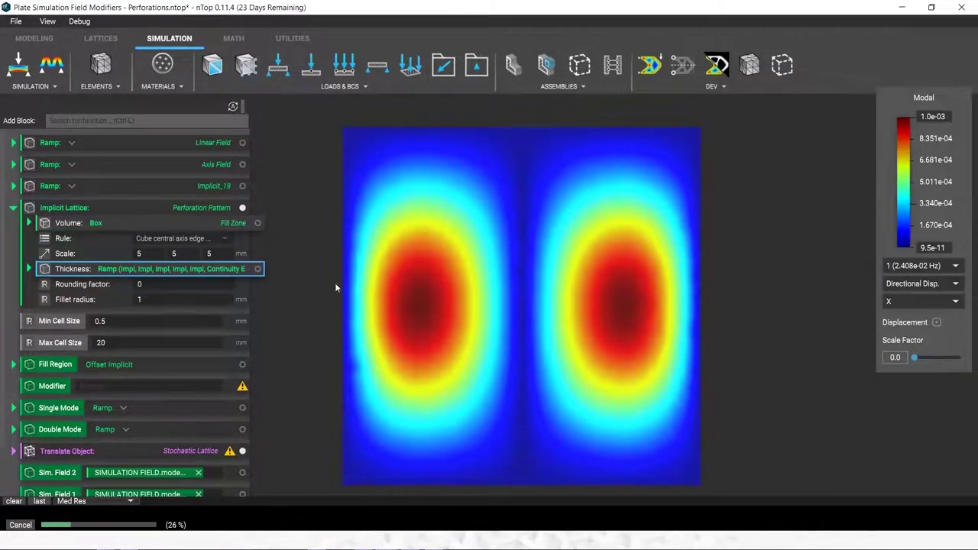
{"action": "scroll", "coordinate": [197, 398], "scroll_direction": "down", "scroll_amount": 2}
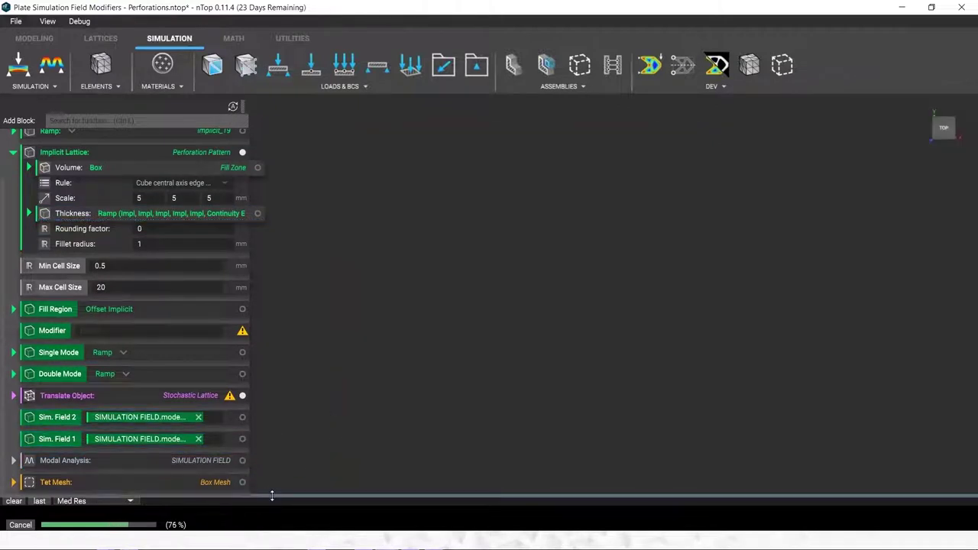
{"action": "left_click_drag", "start_coordinate": [268, 495], "coordinate": [268, 471]}
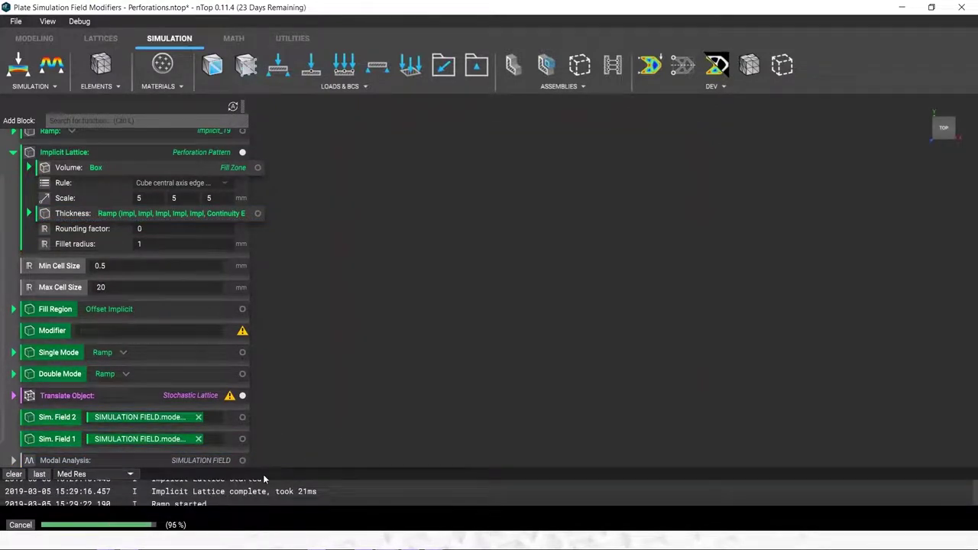
{"action": "right_click_drag", "start_coordinate": [515, 319], "coordinate": [458, 371]}
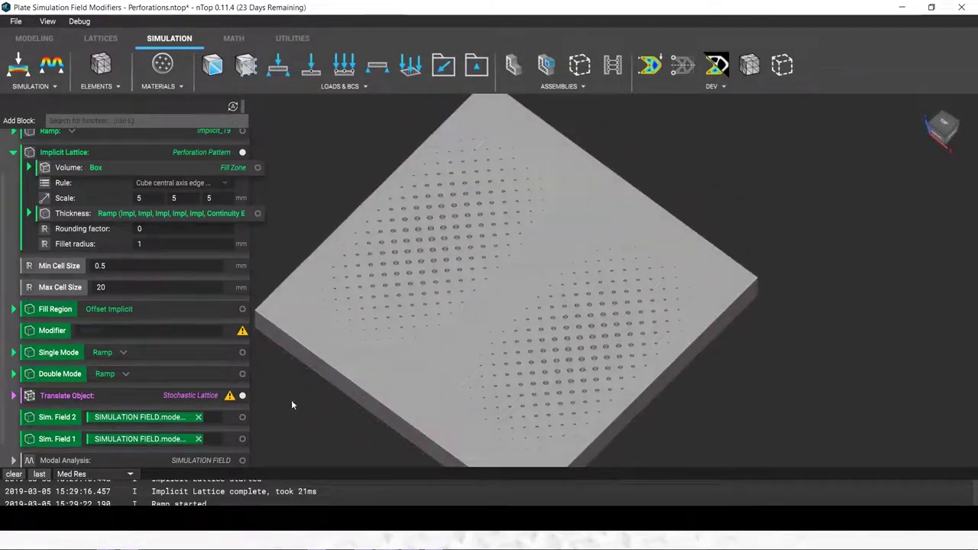
Step: Compare the perforated plate with the Modal Analysis result by briefly displaying the modal field over it
{"action": "scroll", "coordinate": [238, 417], "scroll_direction": "down", "scroll_amount": 1}
{"action": "left_click", "coordinate": [242, 432]}
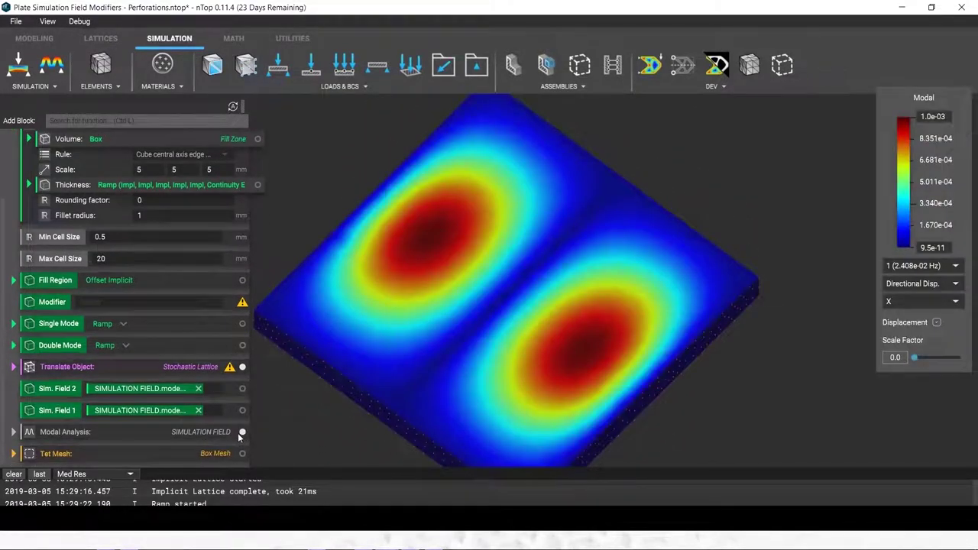
{"action": "left_click", "coordinate": [242, 432]}
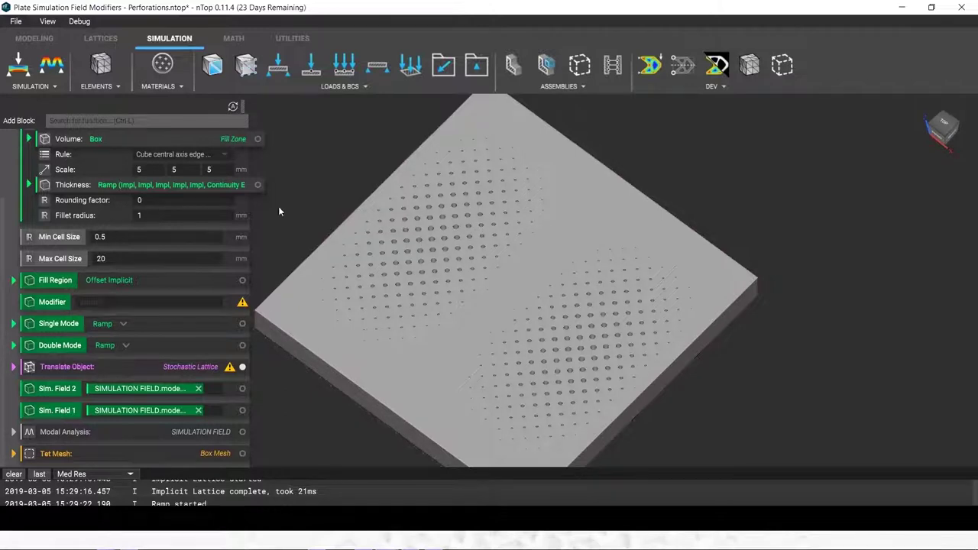
{"action": "right_click_drag", "start_coordinate": [424, 240], "coordinate": [426, 260]}
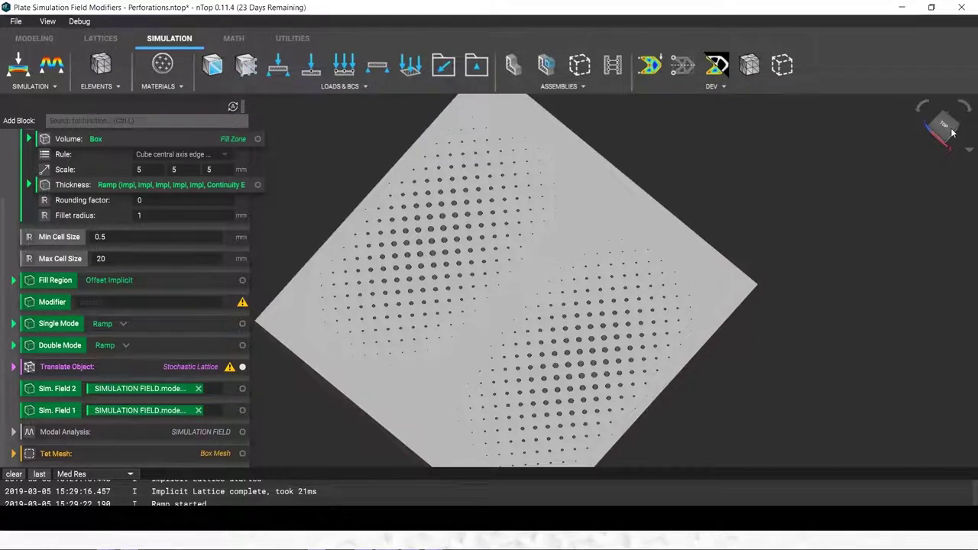
Step: Switch to the nTop window with the Plate Simulation Field Modifiers project and orbit the plate
{"action": "key", "text": "alt+Tab"}
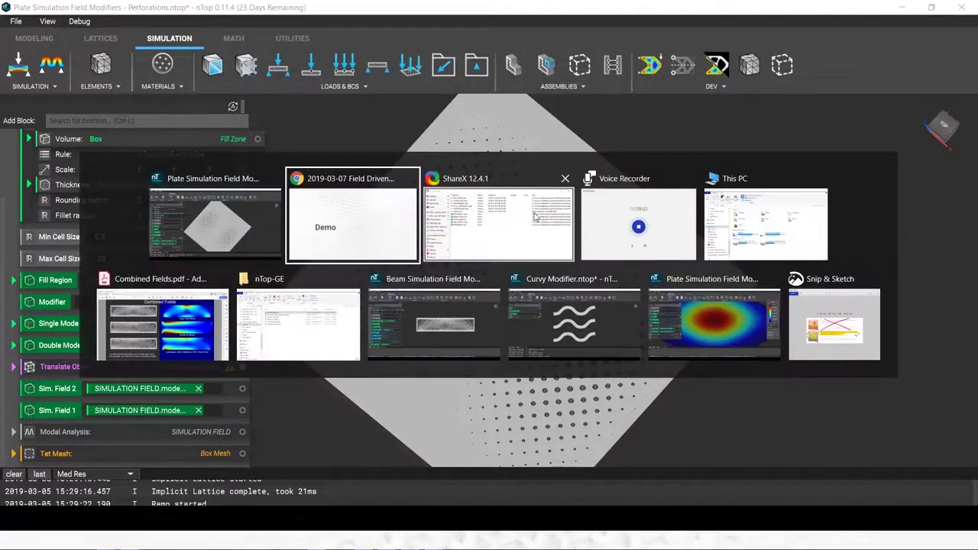
{"action": "left_click", "coordinate": [673, 325]}
{"action": "right_click_drag", "start_coordinate": [665, 325], "coordinate": [469, 285]}
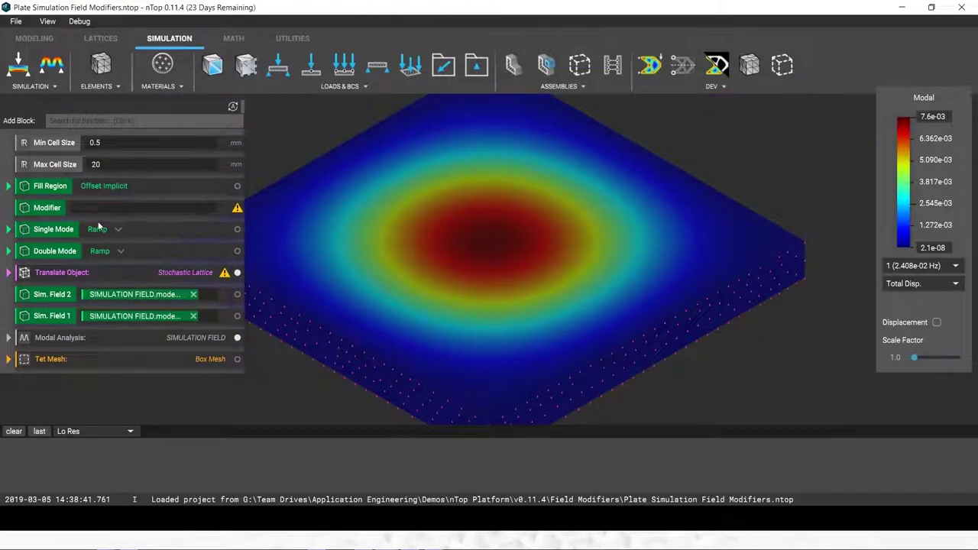
Step: Hide the Modal Analysis result, set the Modifier to Single Mode to rebuild the Stochastic Lattice, and shrink the log
{"action": "left_click", "coordinate": [236, 338]}
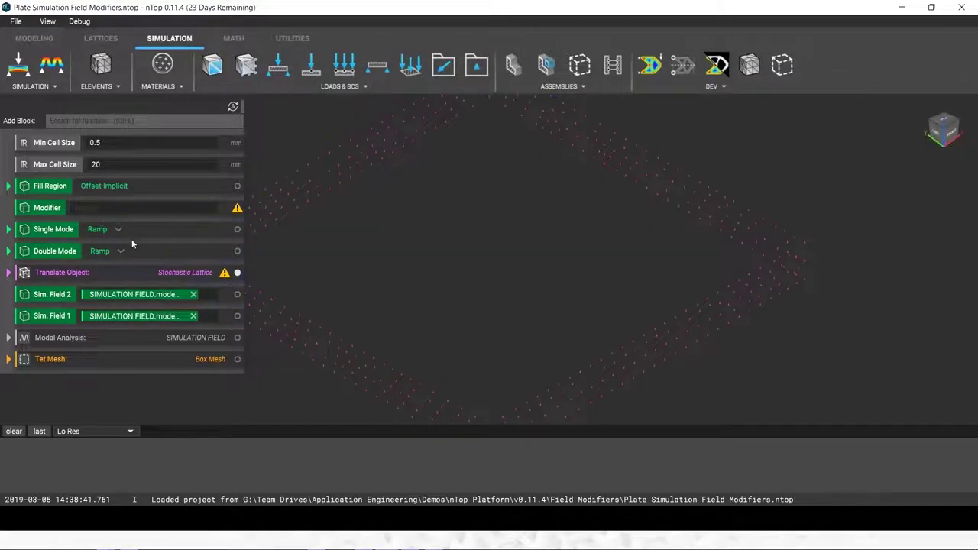
{"action": "left_click_drag", "start_coordinate": [131, 235], "coordinate": [133, 205]}
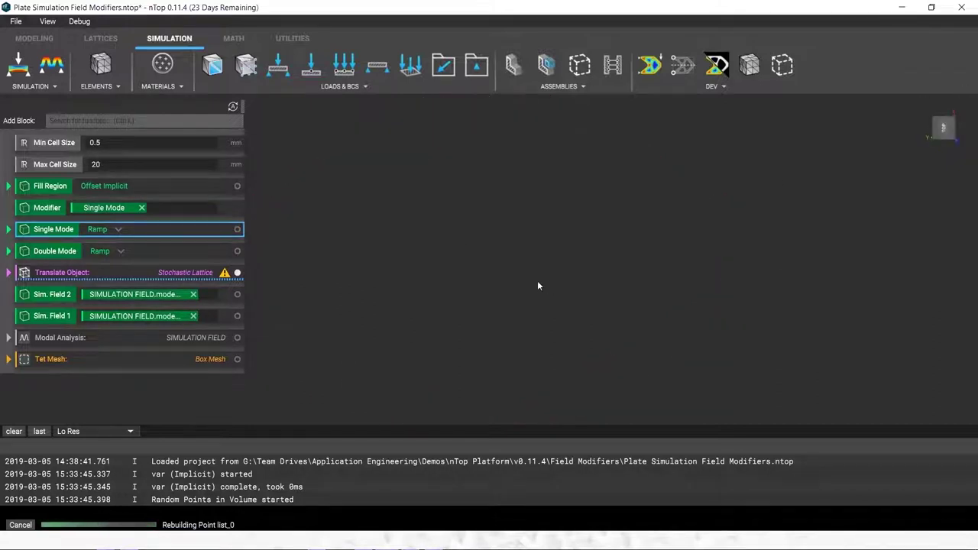
{"action": "left_click_drag", "start_coordinate": [447, 424], "coordinate": [442, 475]}
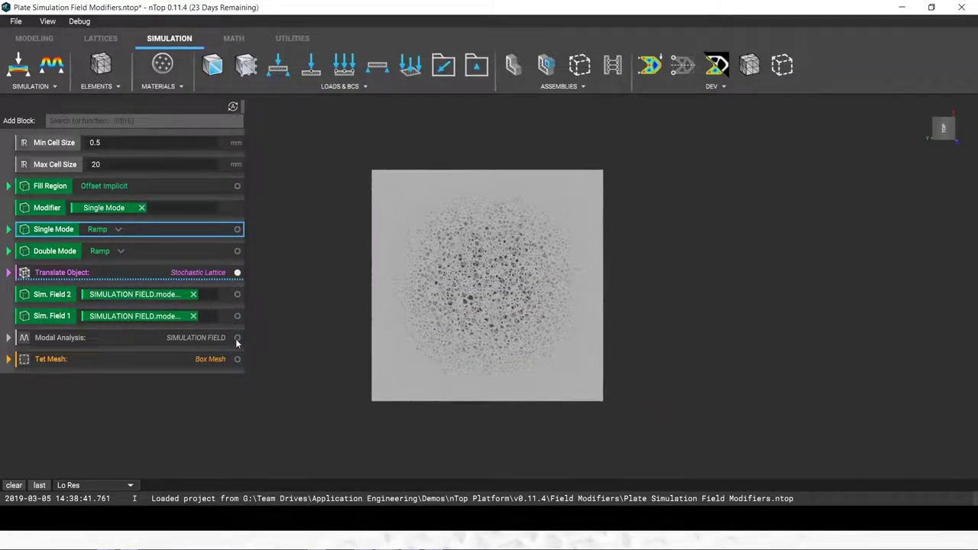
Step: Display the Modal Analysis result beside the stochastic lattice and examine the lattice's cell density at its centre
{"action": "left_click", "coordinate": [237, 337]}
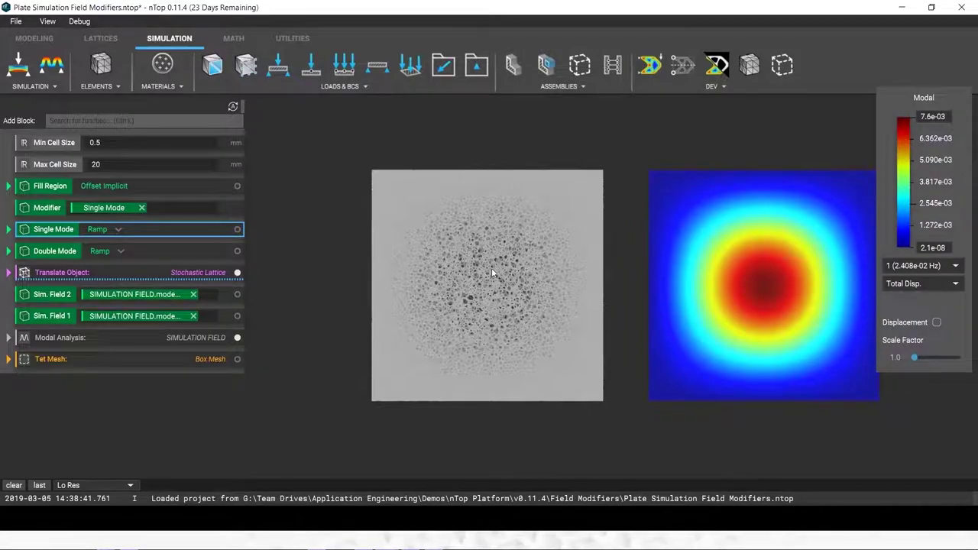
{"action": "scroll", "coordinate": [485, 277], "scroll_direction": "up", "scroll_amount": 5}
{"action": "scroll", "coordinate": [485, 281], "scroll_direction": "up", "scroll_amount": 5}
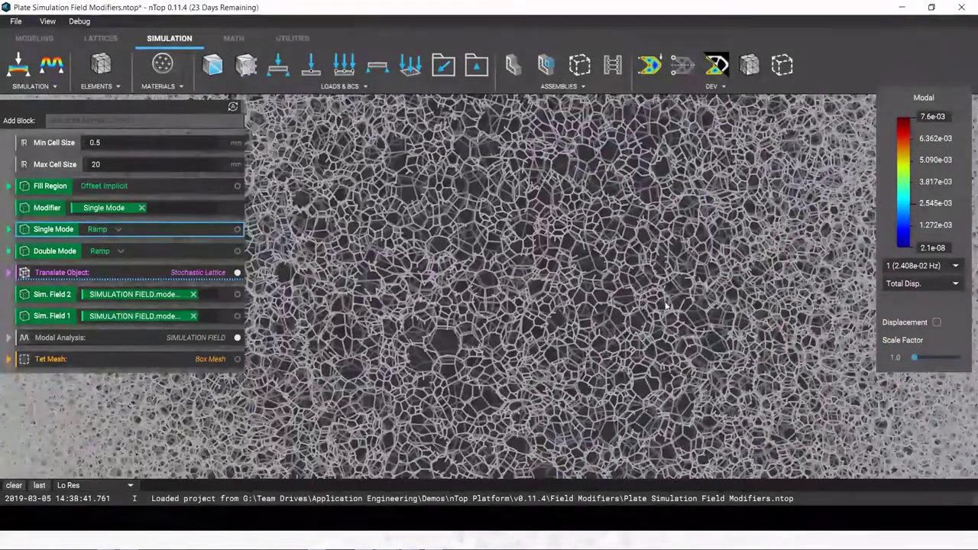
{"action": "right_click_drag", "start_coordinate": [489, 279], "coordinate": [295, 240]}
Step: Check the Stochastic Lattice's vertex and edge counts in its properties, then enlarge the log
{"action": "right_click", "coordinate": [217, 275]}
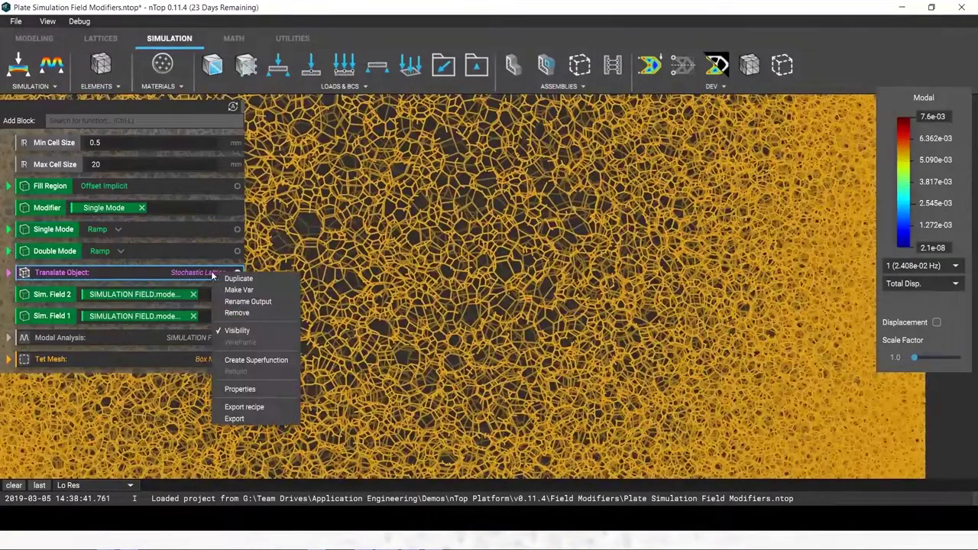
{"action": "left_click", "coordinate": [252, 391]}
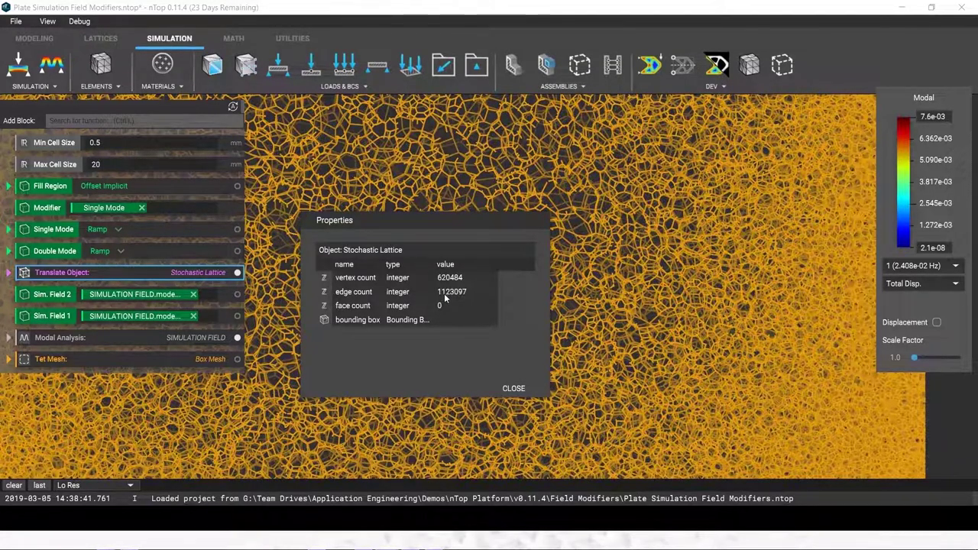
{"action": "left_click", "coordinate": [514, 389]}
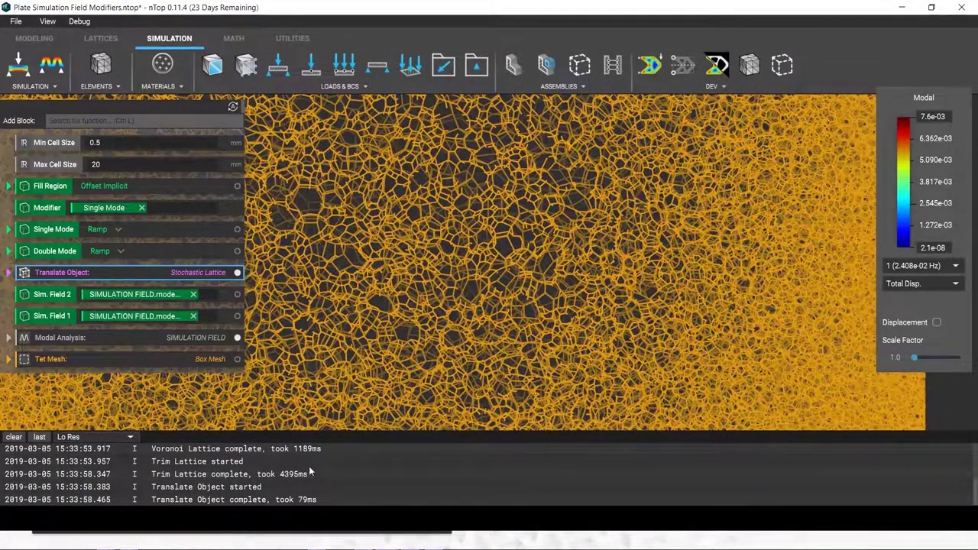
{"action": "scroll", "coordinate": [401, 333], "scroll_direction": "down", "scroll_amount": 10}
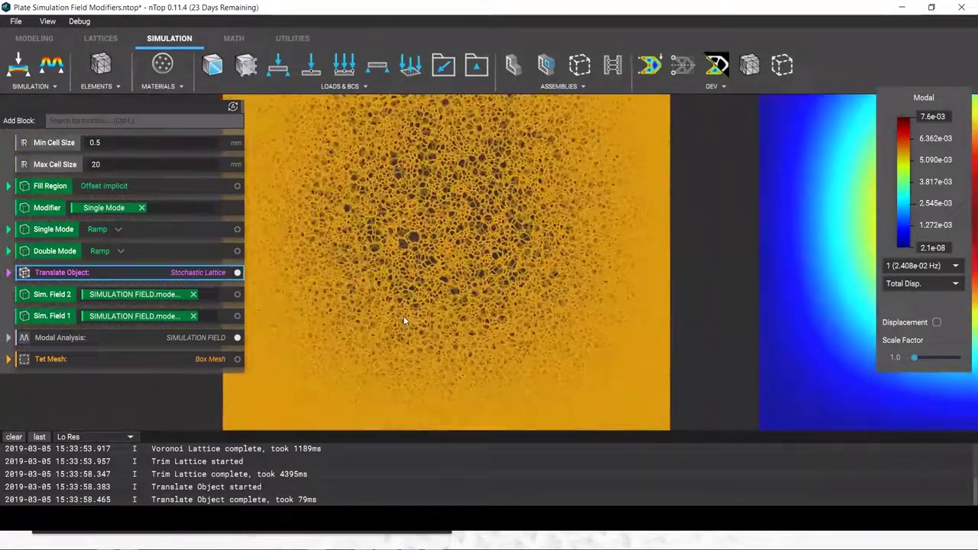
{"action": "scroll", "coordinate": [489, 293], "scroll_direction": "down", "scroll_amount": 5}
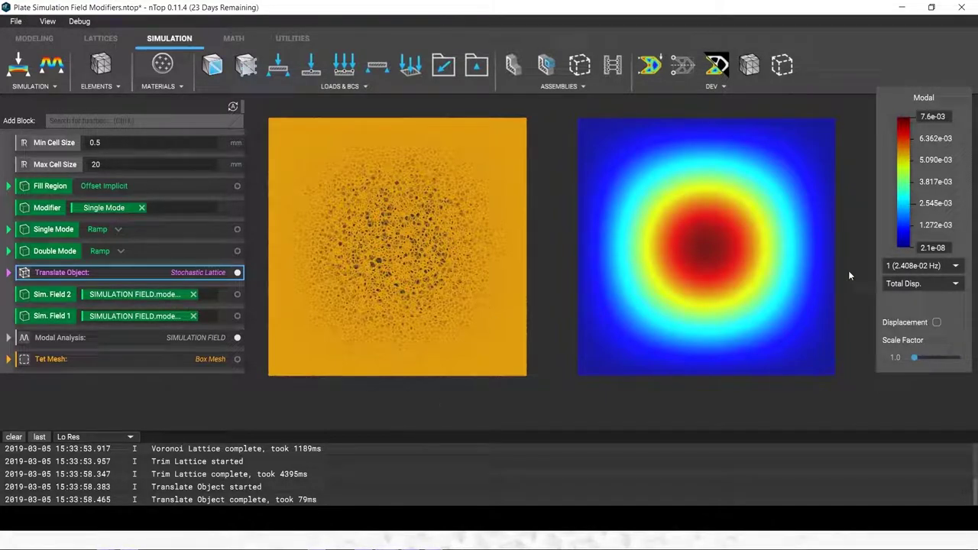
Step: Show the modal result as Directional Disp. in X and replace the Modifier with Double Mode to rebuild the lattice
{"action": "left_click", "coordinate": [923, 284]}
{"action": "left_click", "coordinate": [921, 313]}
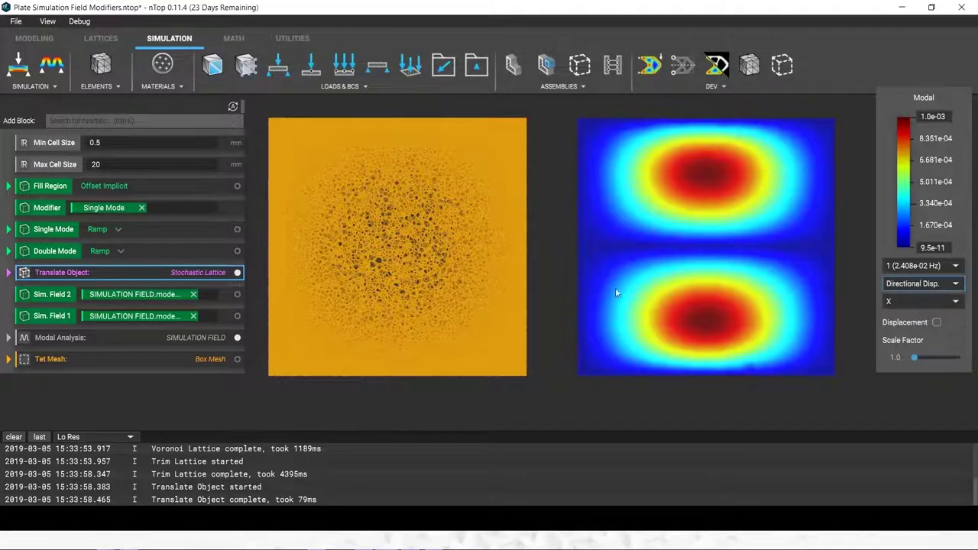
{"action": "left_click", "coordinate": [140, 208]}
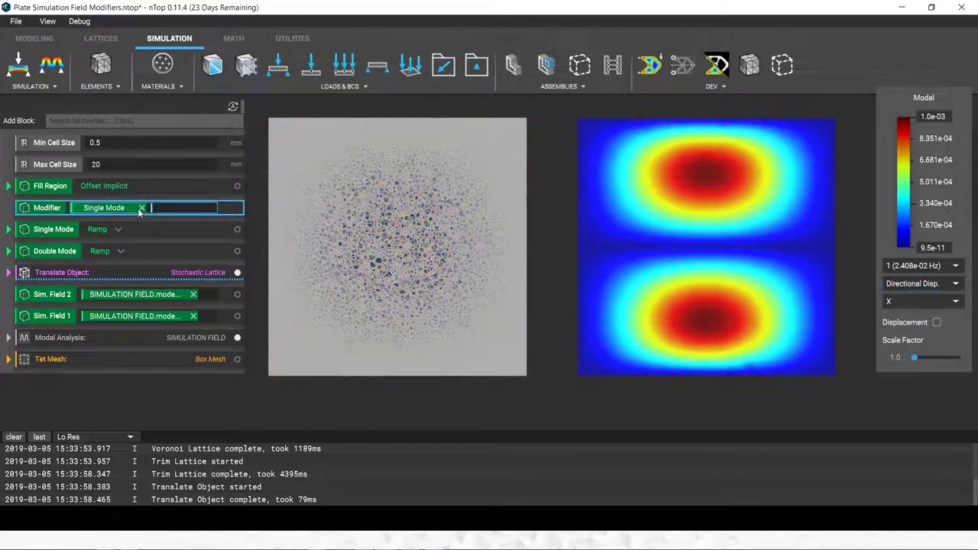
{"action": "left_click", "coordinate": [142, 208]}
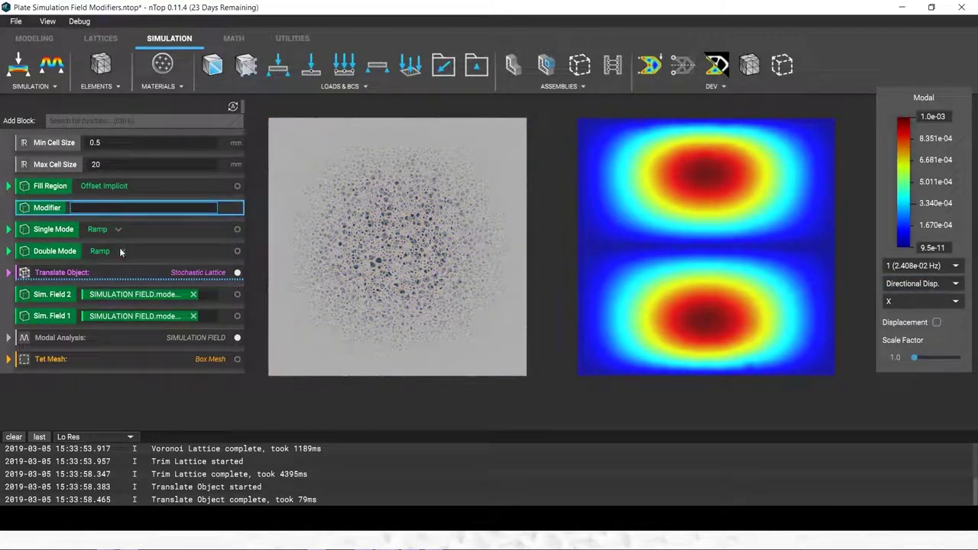
{"action": "left_click_drag", "start_coordinate": [145, 252], "coordinate": [153, 211]}
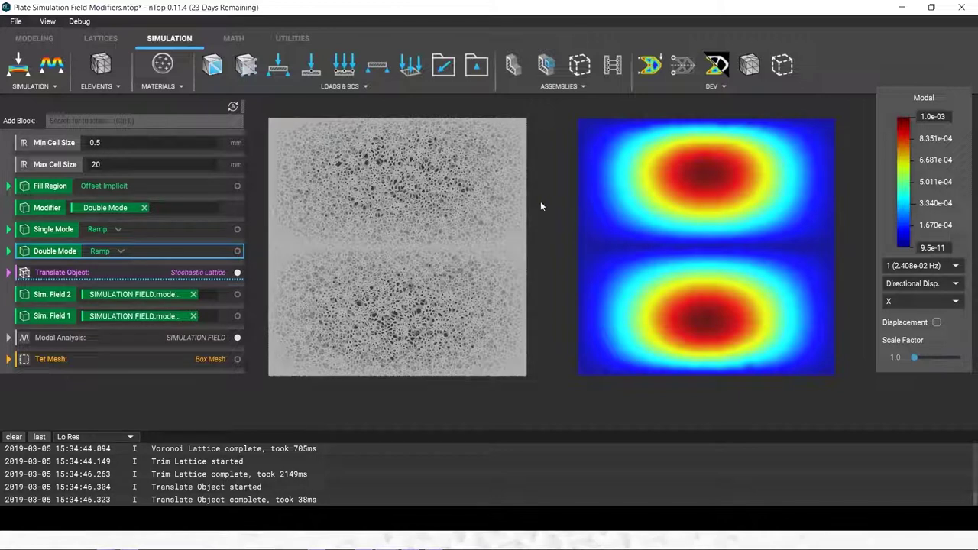
Step: Switch to the nTop window with the Beam Simulation Field Modifiers project and set Active Load Case to Cantilever: Single
{"action": "key", "text": "alt+Tab"}
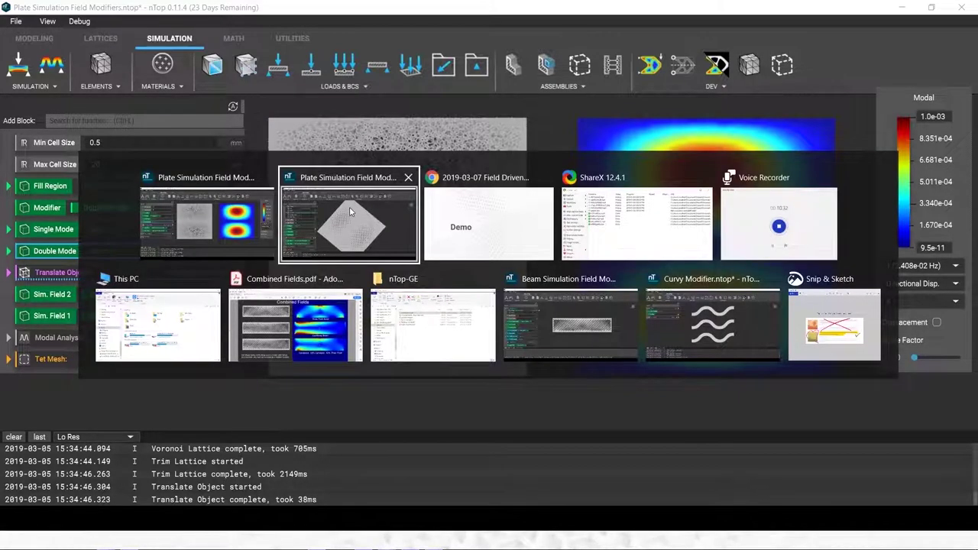
{"action": "left_click", "coordinate": [538, 304]}
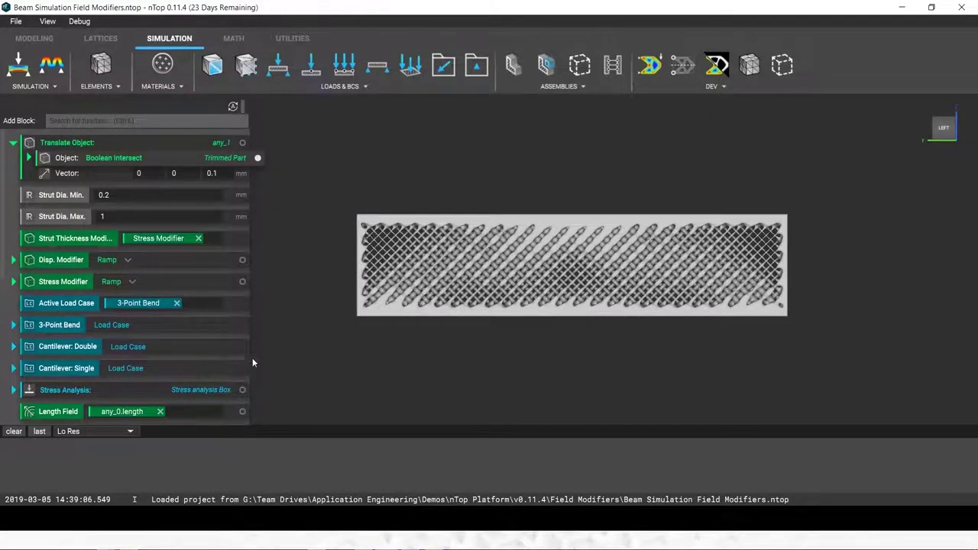
{"action": "left_click", "coordinate": [178, 303]}
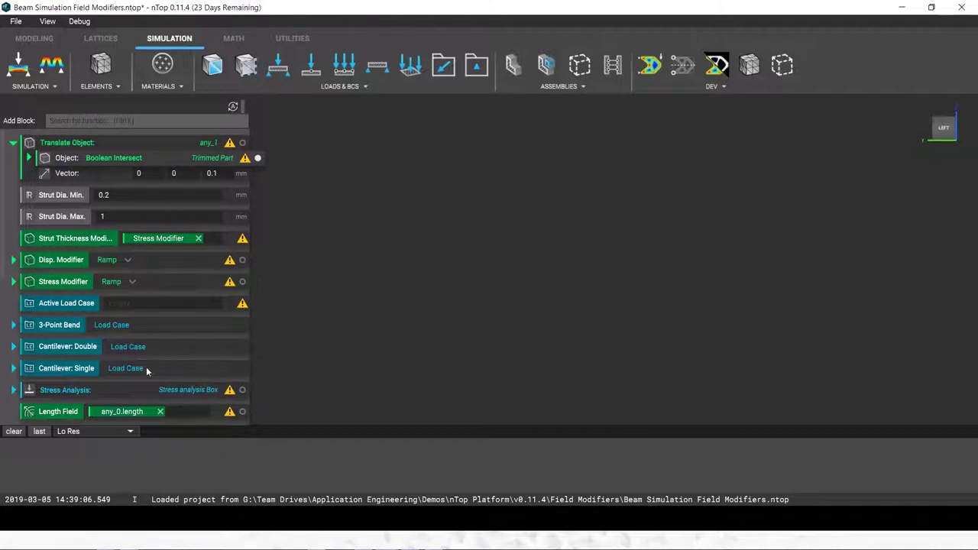
{"action": "left_click_drag", "start_coordinate": [147, 372], "coordinate": [139, 299]}
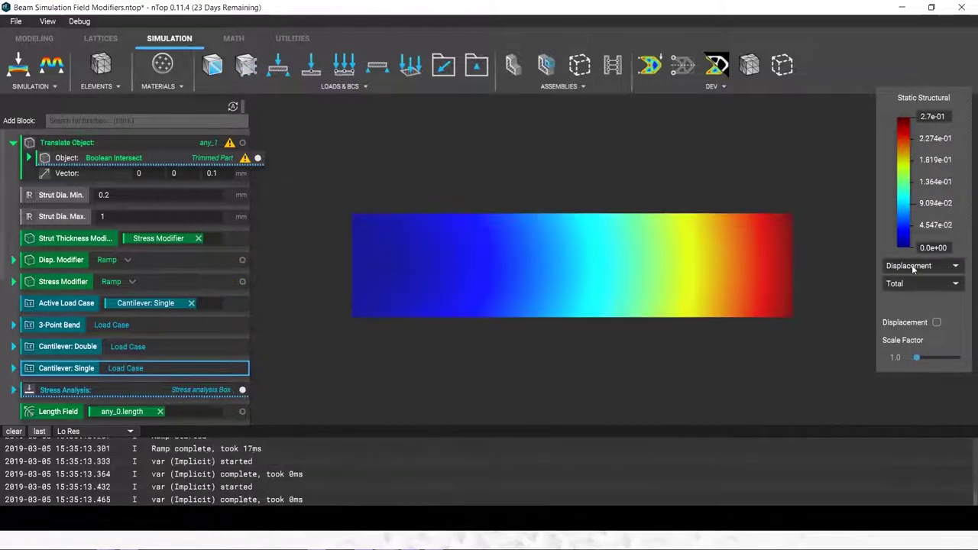
Step: View the cantilever's Von Mises stress with displacement enabled at scale factor 0.0, then hide the Stress Analysis to compare the lattice
{"action": "left_click", "coordinate": [911, 266]}
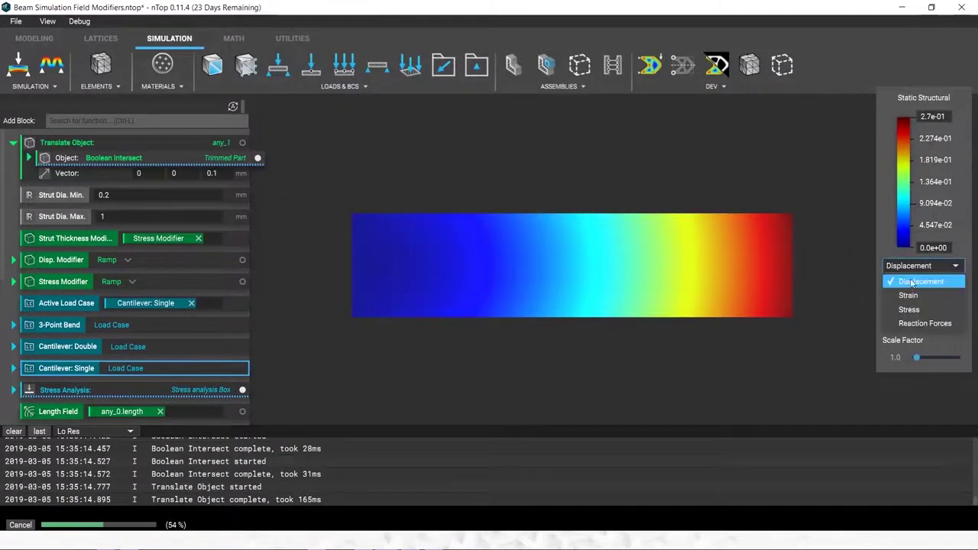
{"action": "left_click", "coordinate": [909, 310]}
{"action": "left_click", "coordinate": [917, 284]}
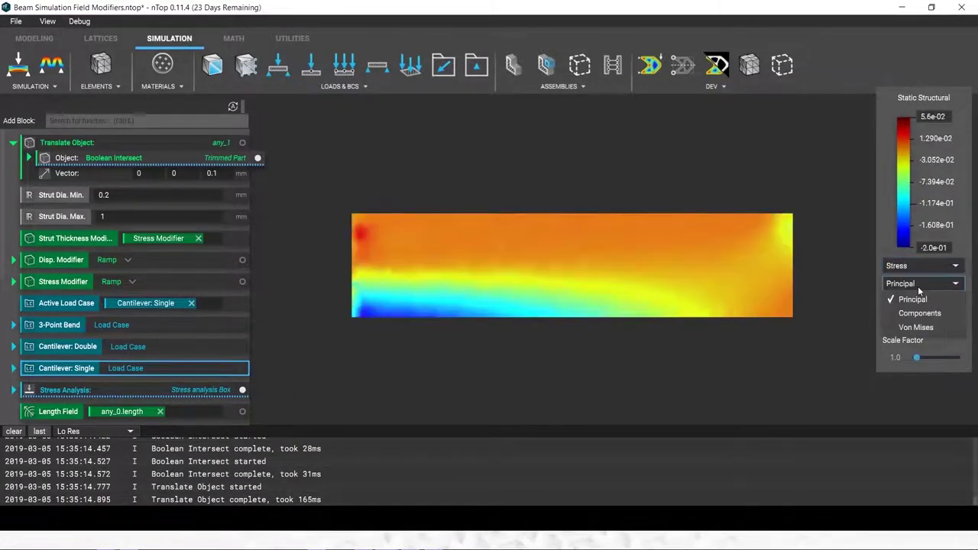
{"action": "left_click", "coordinate": [925, 328]}
{"action": "left_click", "coordinate": [937, 323]}
{"action": "mouse_move", "coordinate": [921, 358]}
{"action": "left_mouse_down"}
{"action": "mouse_move", "coordinate": [946, 364]}
{"action": "mouse_move", "coordinate": [916, 357]}
{"action": "left_mouse_up"}
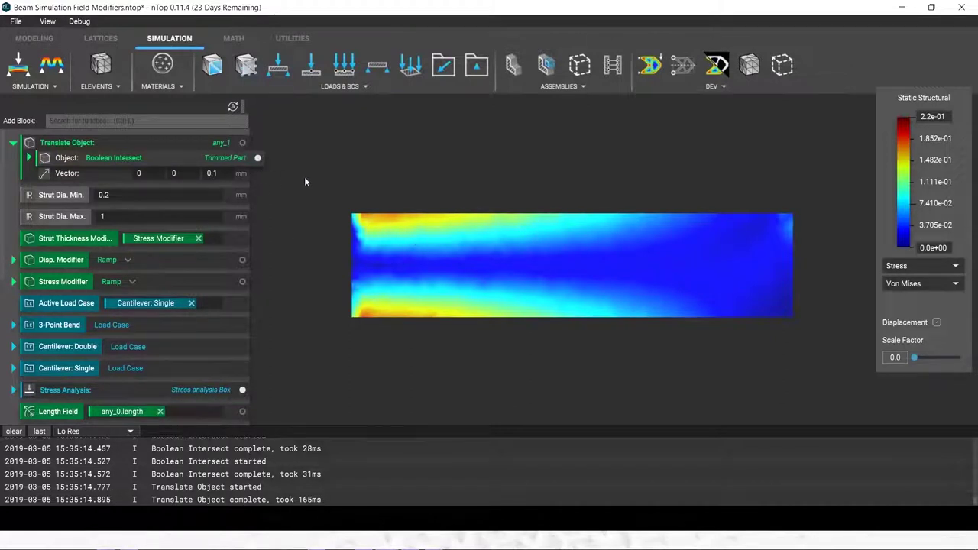
{"action": "left_click", "coordinate": [243, 390]}
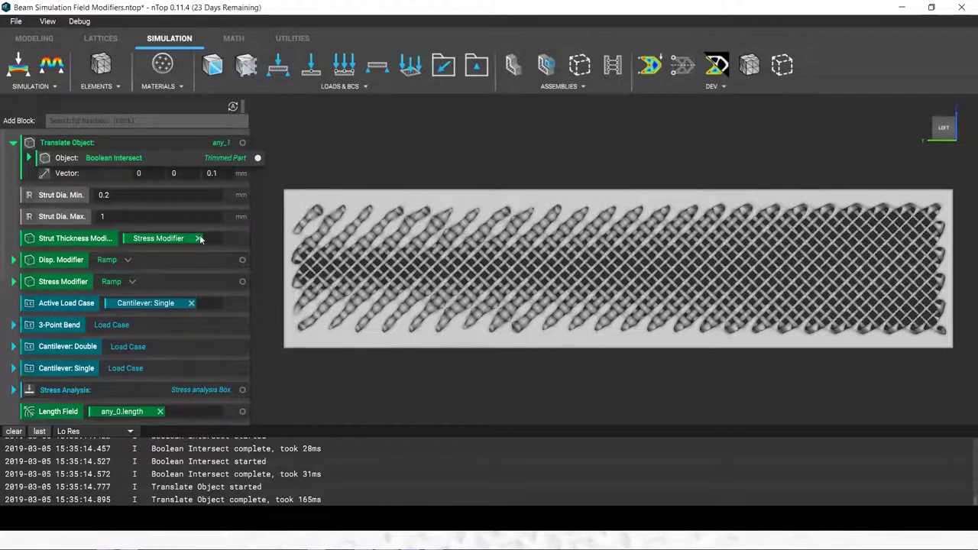
Step: Replace the Active Load Case with 3-Point Bend to rebuild the beam lattice
{"action": "left_click", "coordinate": [193, 305]}
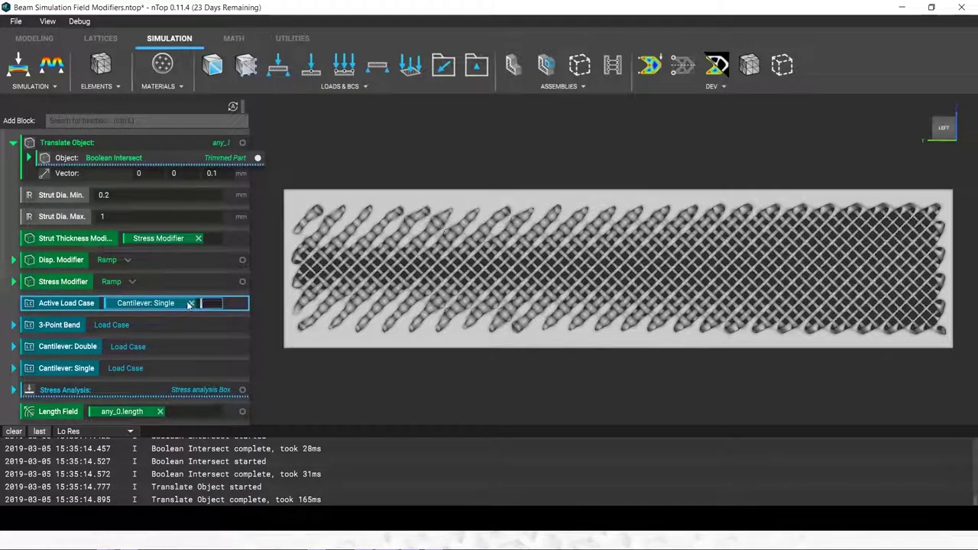
{"action": "left_click", "coordinate": [192, 303]}
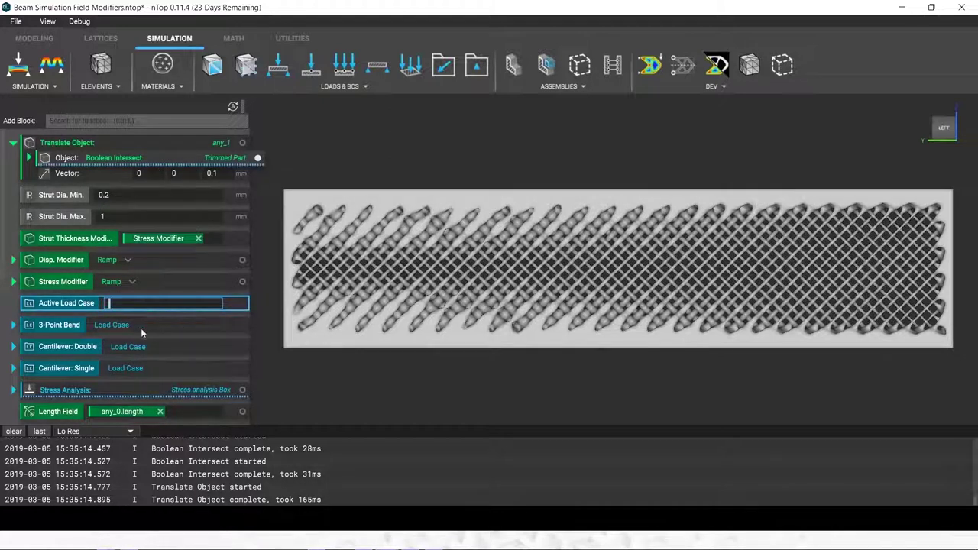
{"action": "left_click_drag", "start_coordinate": [141, 327], "coordinate": [138, 302]}
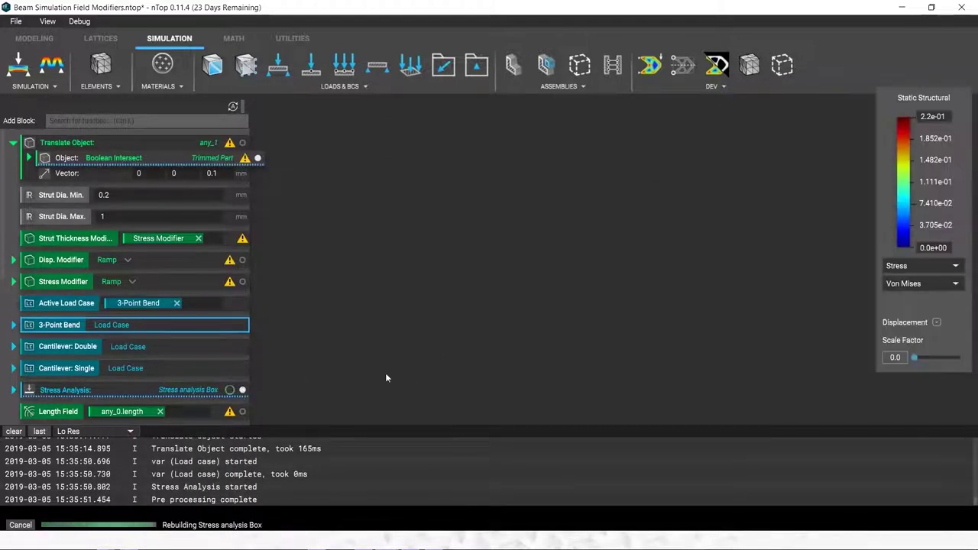
Step: View the Von Mises stress of the 3-point bend case, then hide the Stress Analysis to compare the beam lattice
{"action": "left_click", "coordinate": [921, 265]}
{"action": "left_click", "coordinate": [906, 283]}
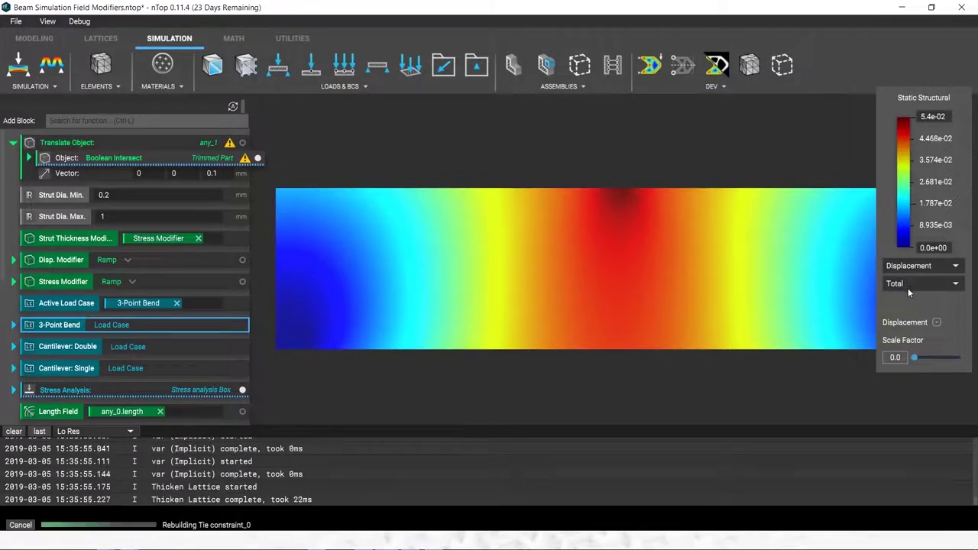
{"action": "left_click", "coordinate": [910, 267]}
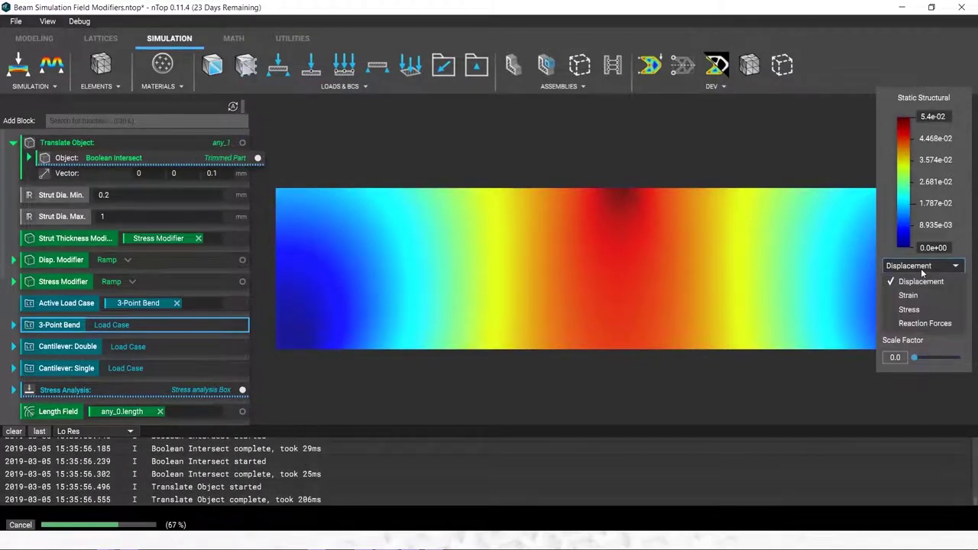
{"action": "left_click", "coordinate": [918, 308]}
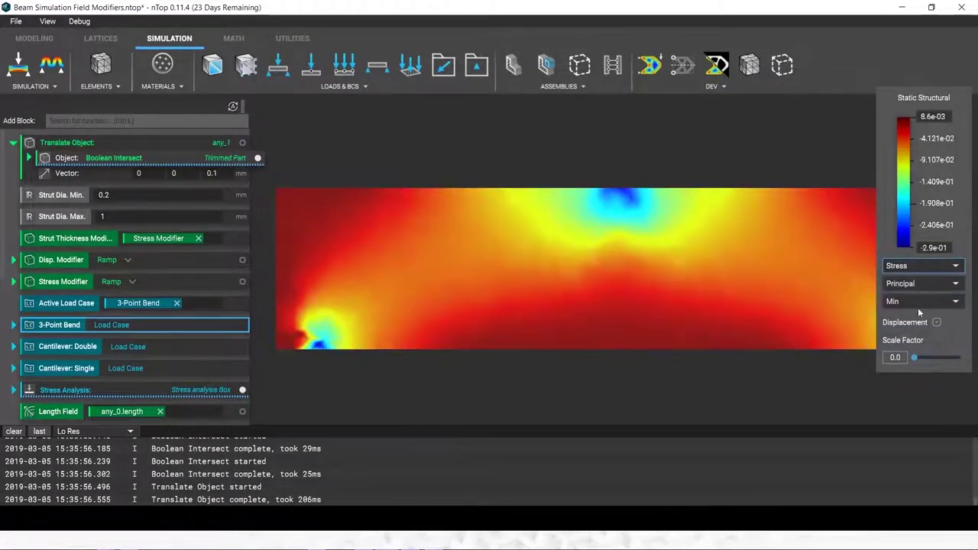
{"action": "left_click", "coordinate": [929, 283]}
{"action": "left_click", "coordinate": [922, 316]}
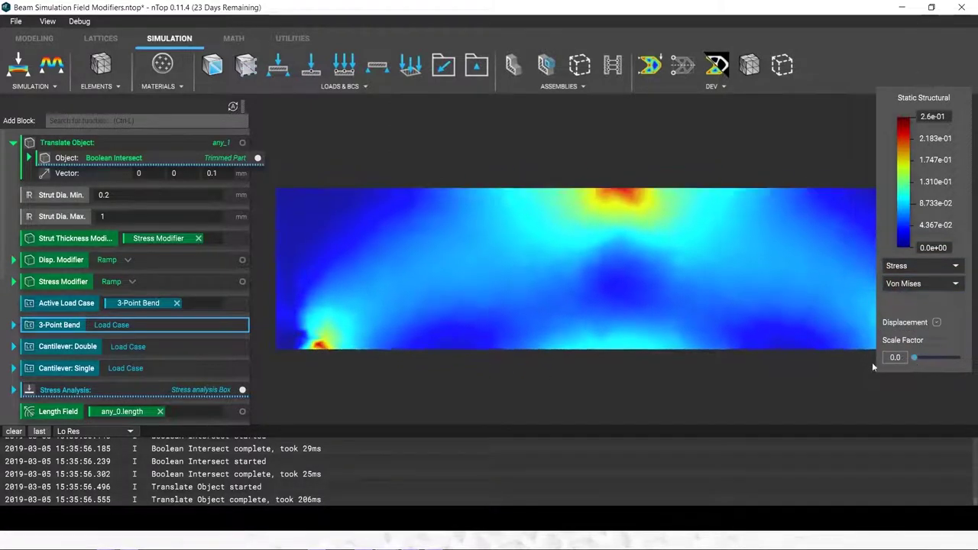
{"action": "left_click", "coordinate": [242, 391]}
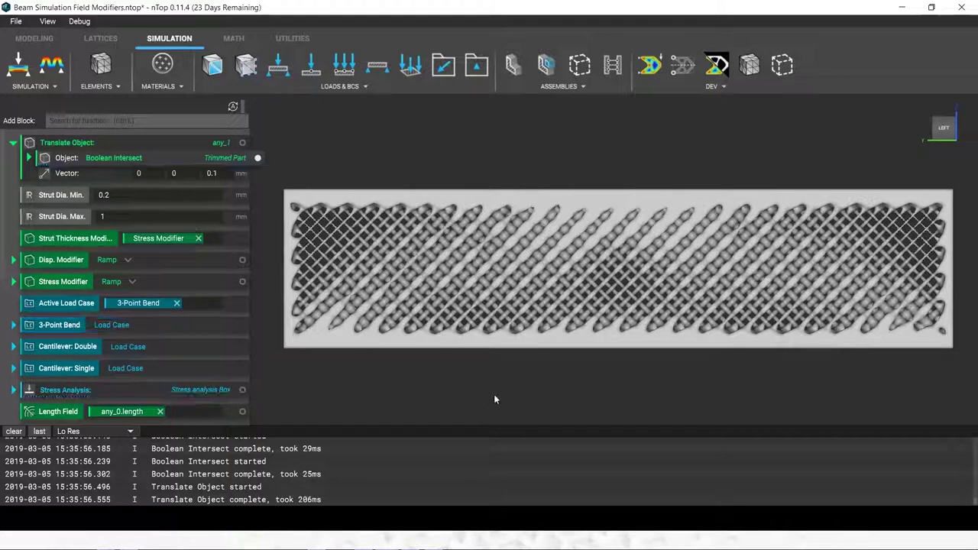
Step: Switch to the nTop window with the Curvy Modifier project and assign the Curvy Modifier ramp to the Modifier variable
{"action": "key", "text": "alt+Tab"}
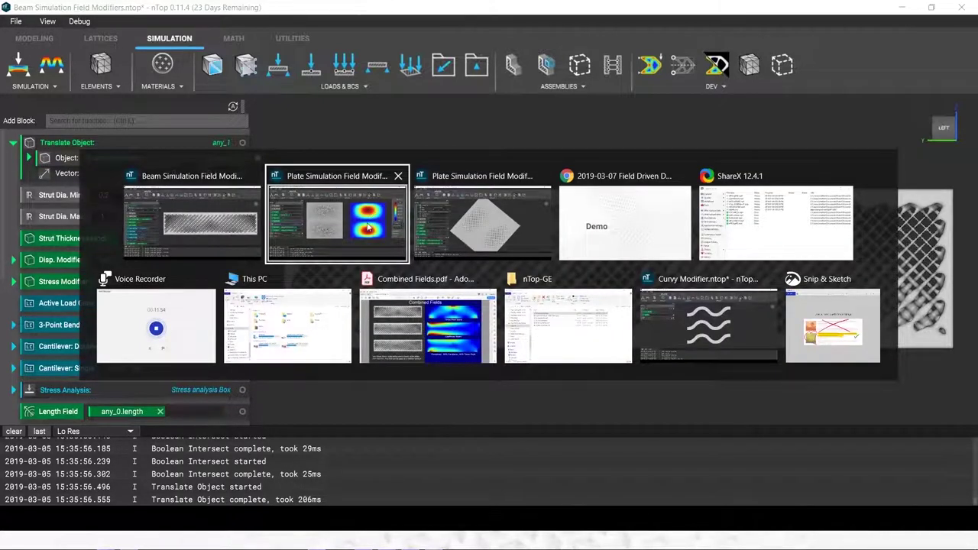
{"action": "left_click", "coordinate": [727, 310]}
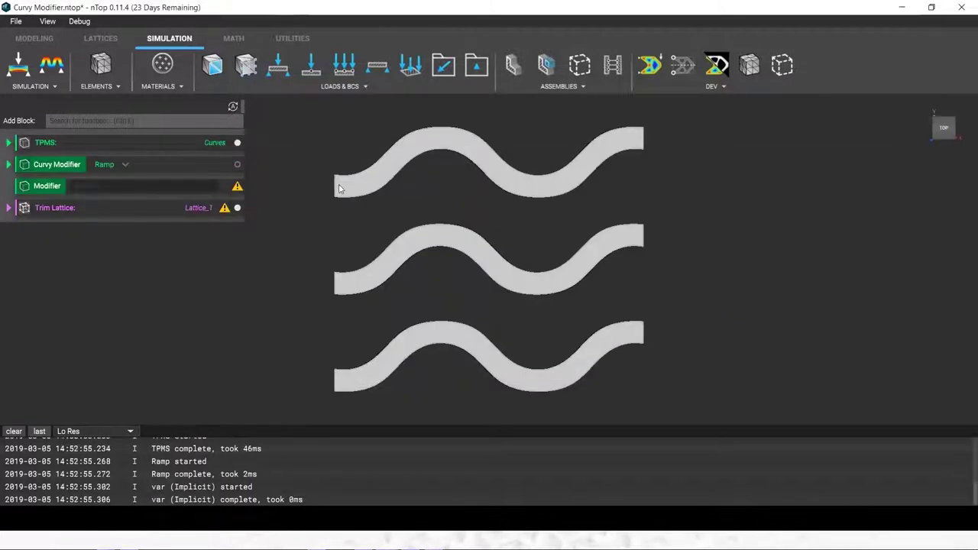
{"action": "mouse_move", "coordinate": [500, 190]}
{"action": "right_mouse_down"}
{"action": "mouse_move", "coordinate": [503, 217]}
{"action": "mouse_move", "coordinate": [530, 234]}
{"action": "right_mouse_up"}
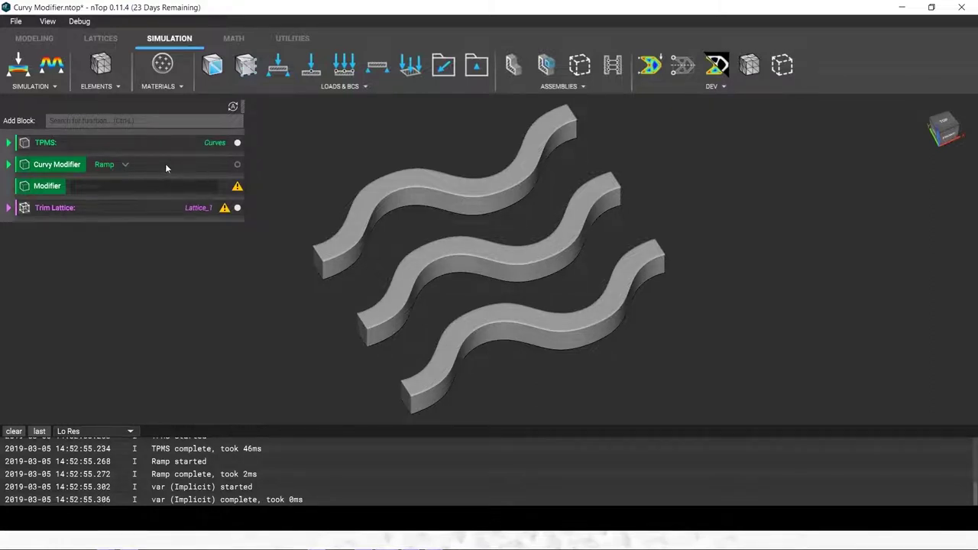
{"action": "mouse_move", "coordinate": [673, 372]}
{"action": "right_mouse_down"}
{"action": "mouse_move", "coordinate": [593, 290]}
{"action": "mouse_move", "coordinate": [579, 312]}
{"action": "mouse_move", "coordinate": [565, 305]}
{"action": "right_mouse_up"}
{"action": "left_click_drag", "start_coordinate": [238, 186], "coordinate": [170, 186]}
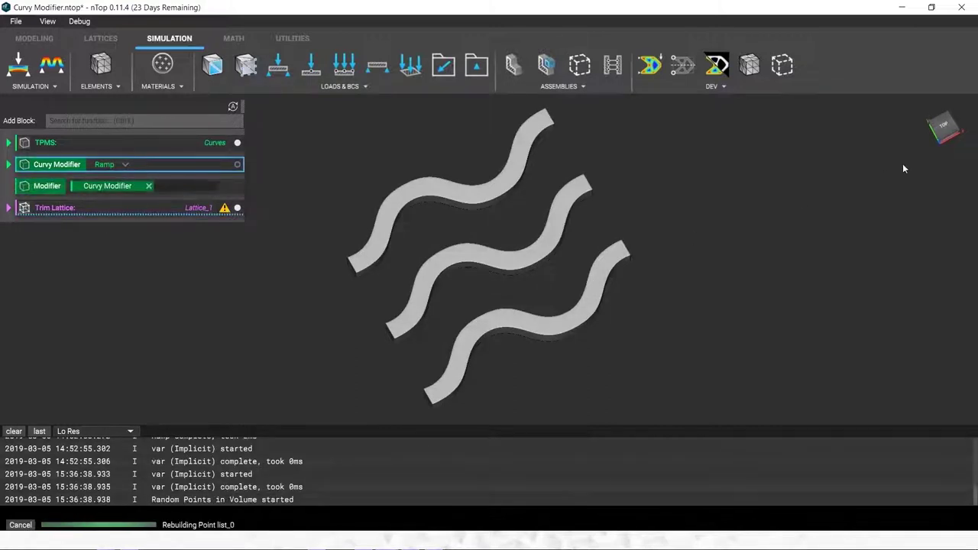
Step: Hide the TPMS curves in the top view and examine the trimmed lattice's density transitions up close
{"action": "left_click", "coordinate": [944, 124]}
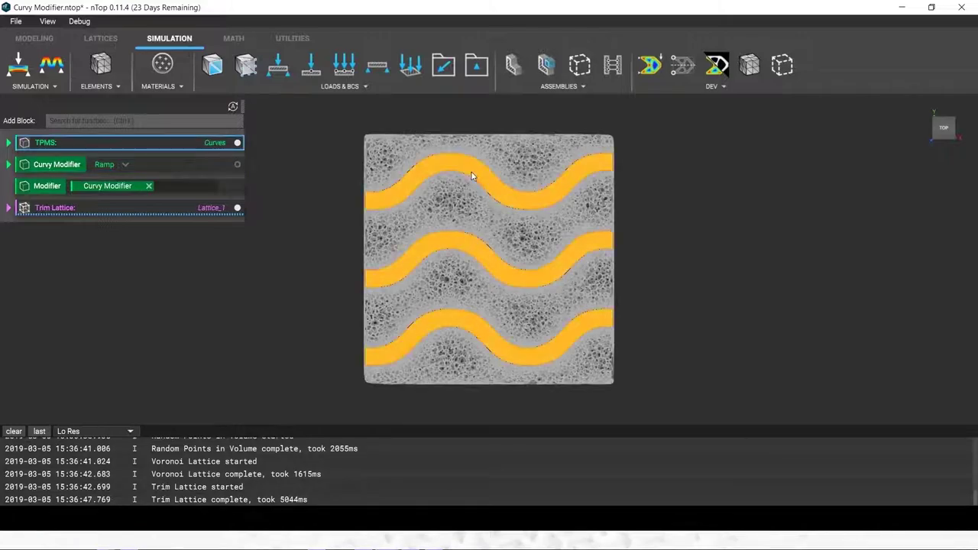
{"action": "left_click", "coordinate": [471, 175]}
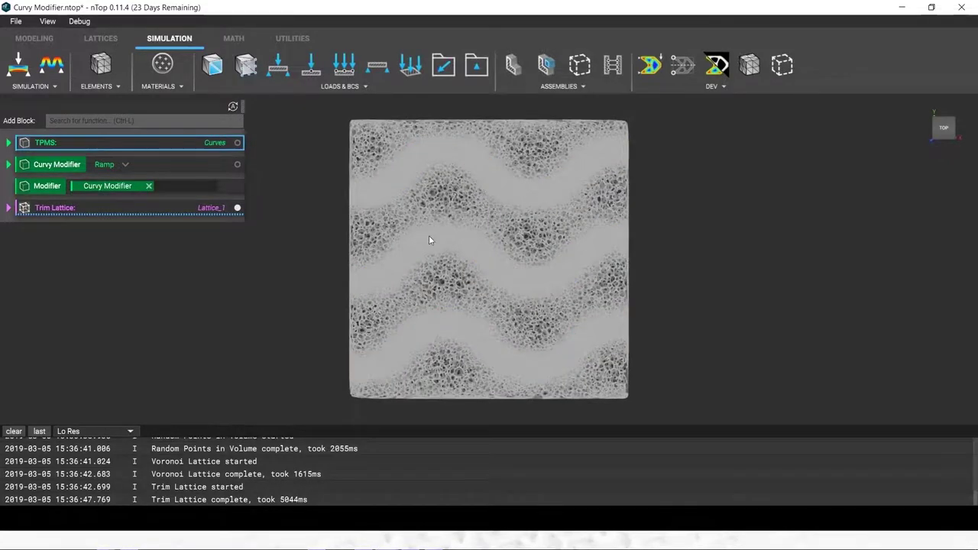
{"action": "scroll", "coordinate": [424, 238], "scroll_direction": "up", "scroll_amount": 10}
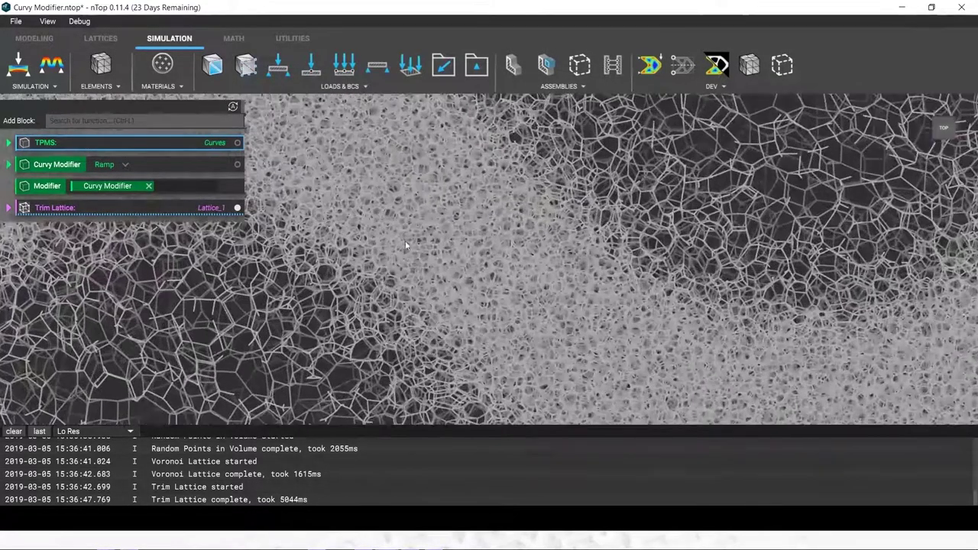
{"action": "middle_click_drag", "start_coordinate": [420, 201], "coordinate": [377, 191]}
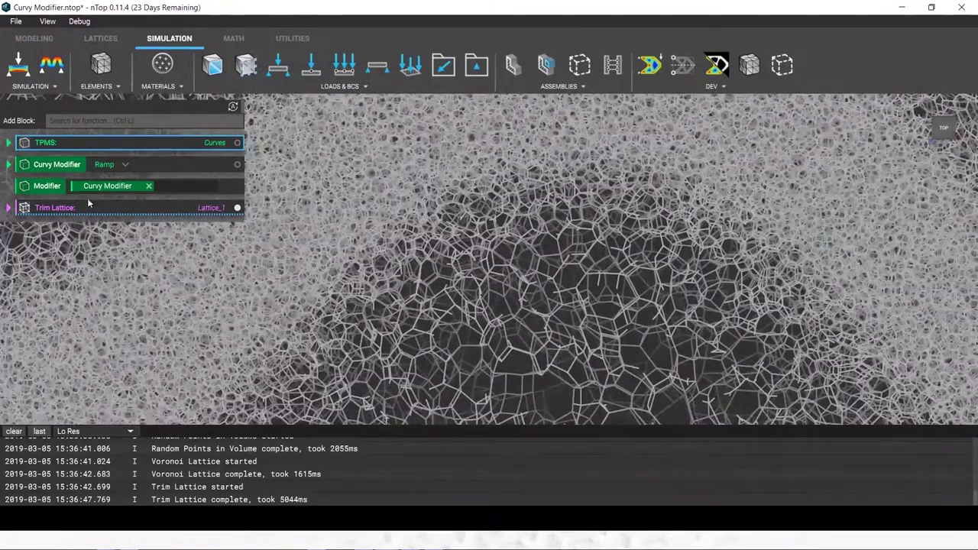
Step: Check the vertex and edge counts in the Trim Lattice block's properties, then deselect the lattice
{"action": "left_click", "coordinate": [237, 142]}
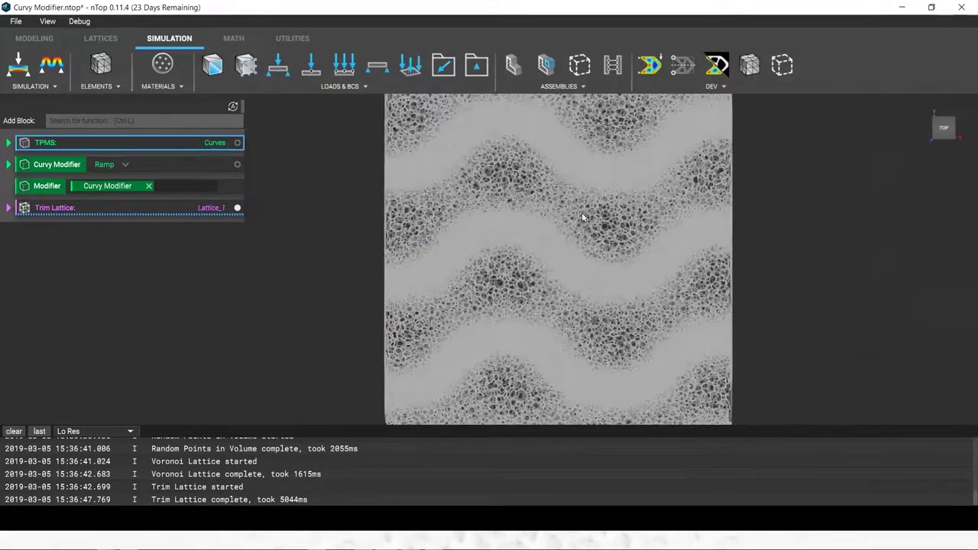
{"action": "right_click", "coordinate": [152, 208]}
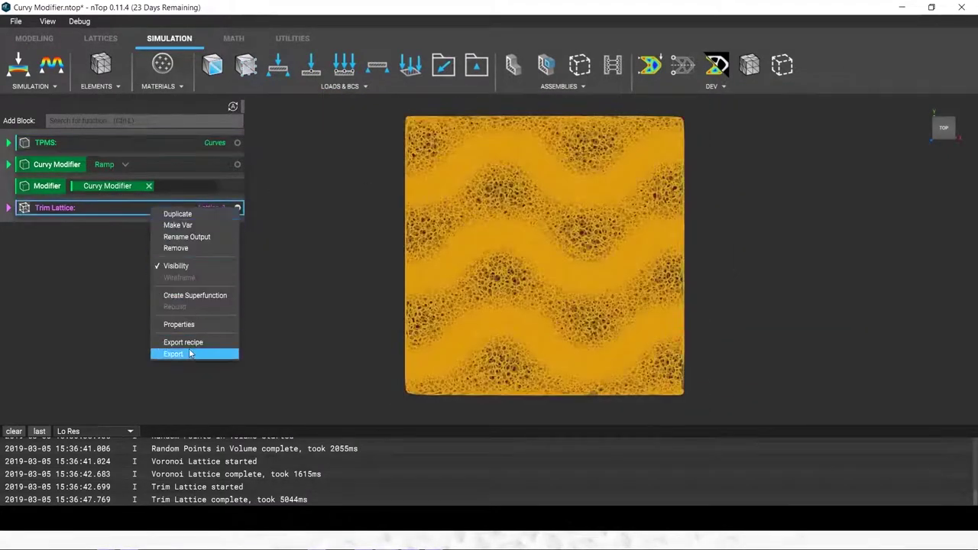
{"action": "left_click", "coordinate": [194, 325]}
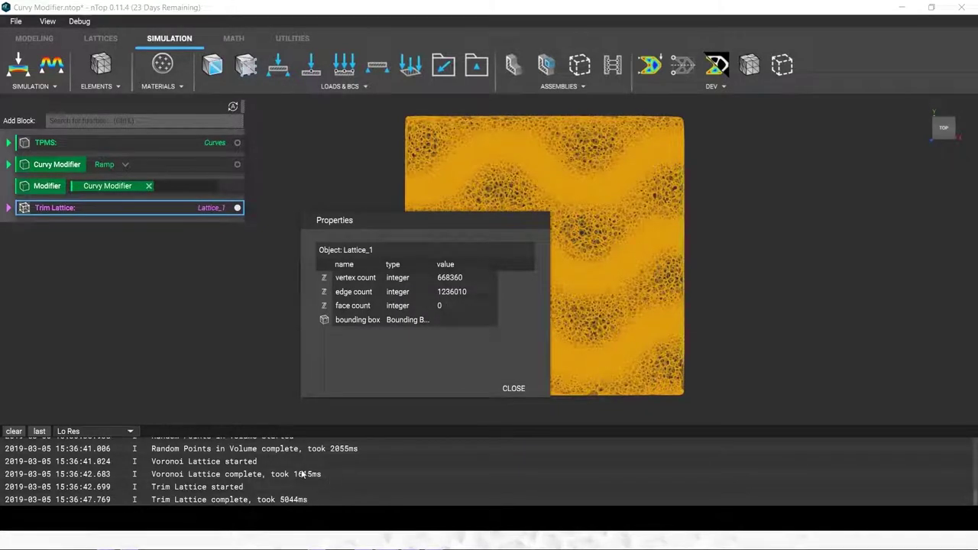
{"action": "left_click", "coordinate": [514, 389]}
{"action": "left_click", "coordinate": [384, 231]}
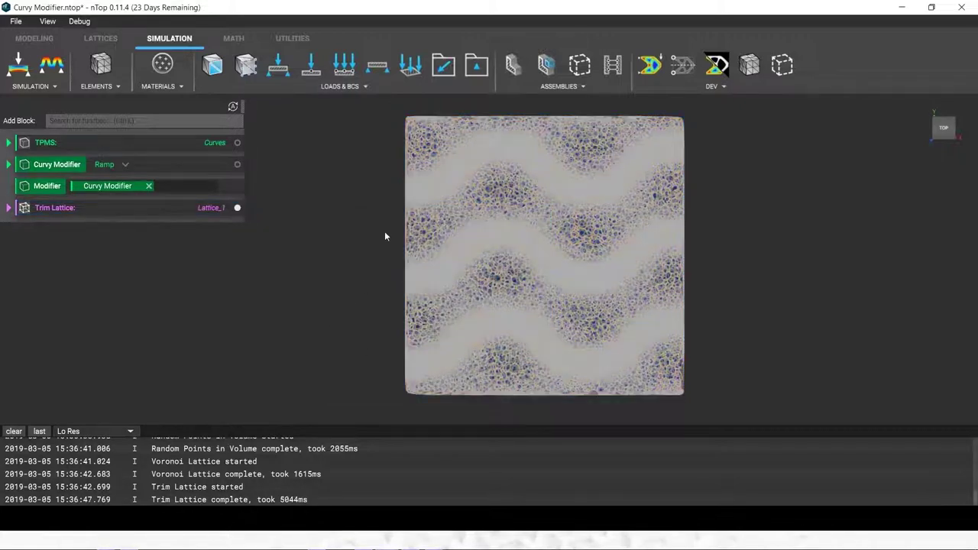
{"action": "scroll", "coordinate": [508, 222], "scroll_direction": "up", "scroll_amount": 8}
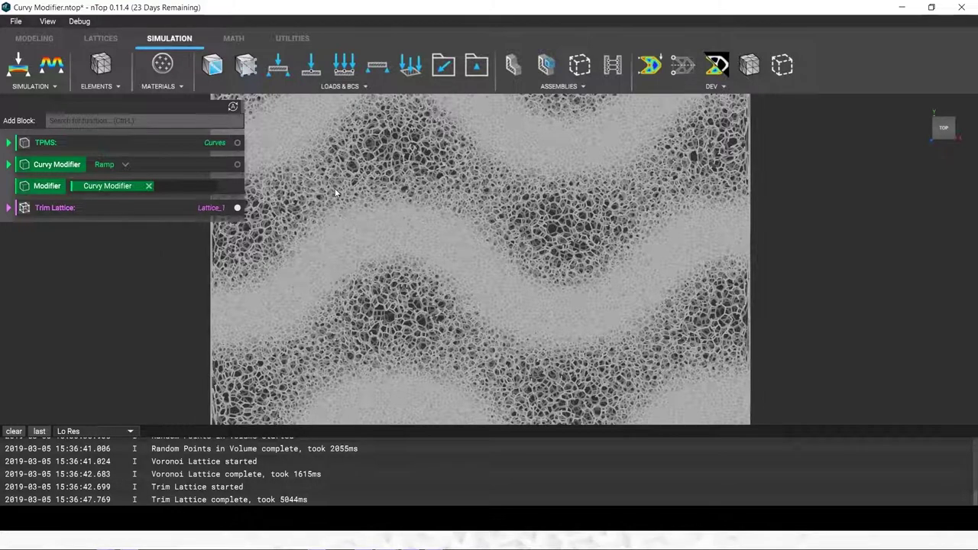
{"action": "scroll", "coordinate": [410, 182], "scroll_direction": "down", "scroll_amount": 2}
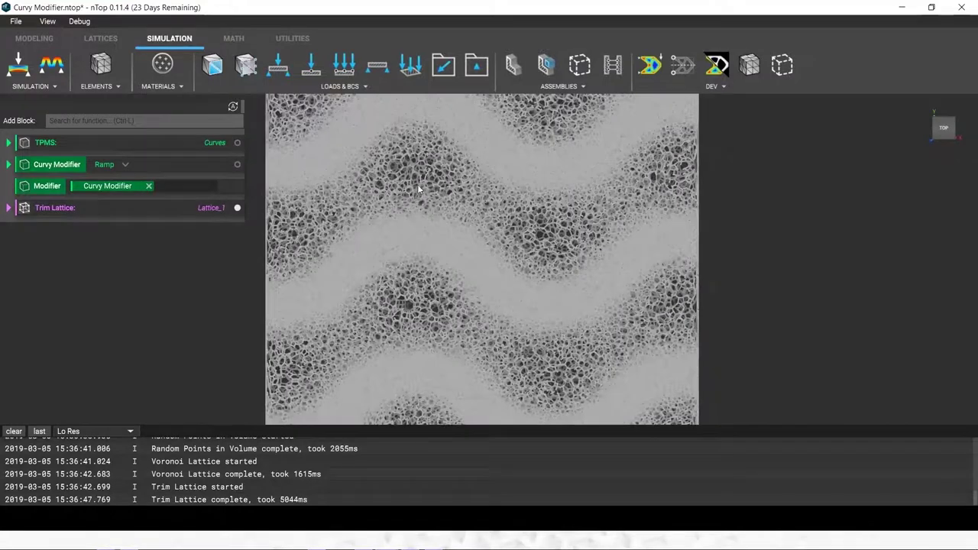
{"action": "scroll", "coordinate": [417, 184], "scroll_direction": "down", "scroll_amount": 2}
{"action": "scroll", "coordinate": [407, 175], "scroll_direction": "down", "scroll_amount": 1}
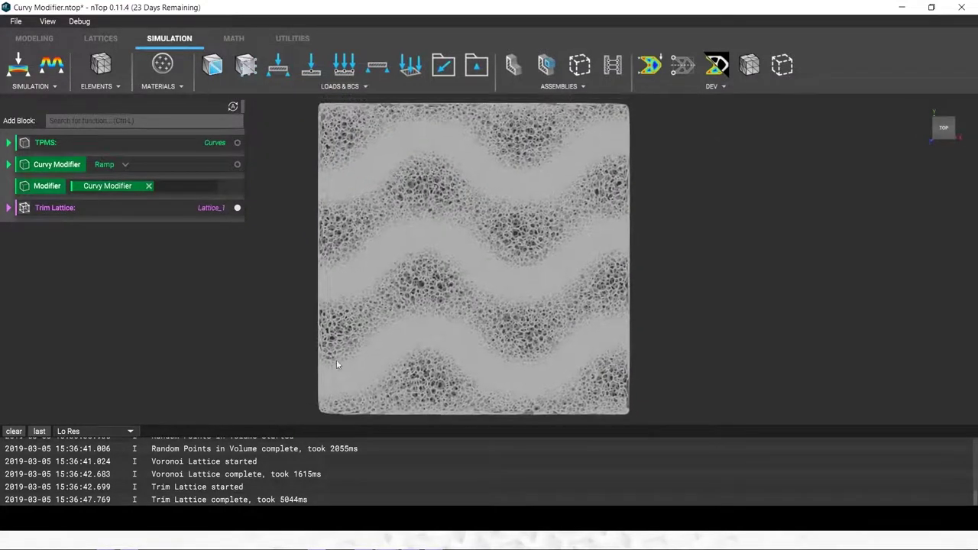